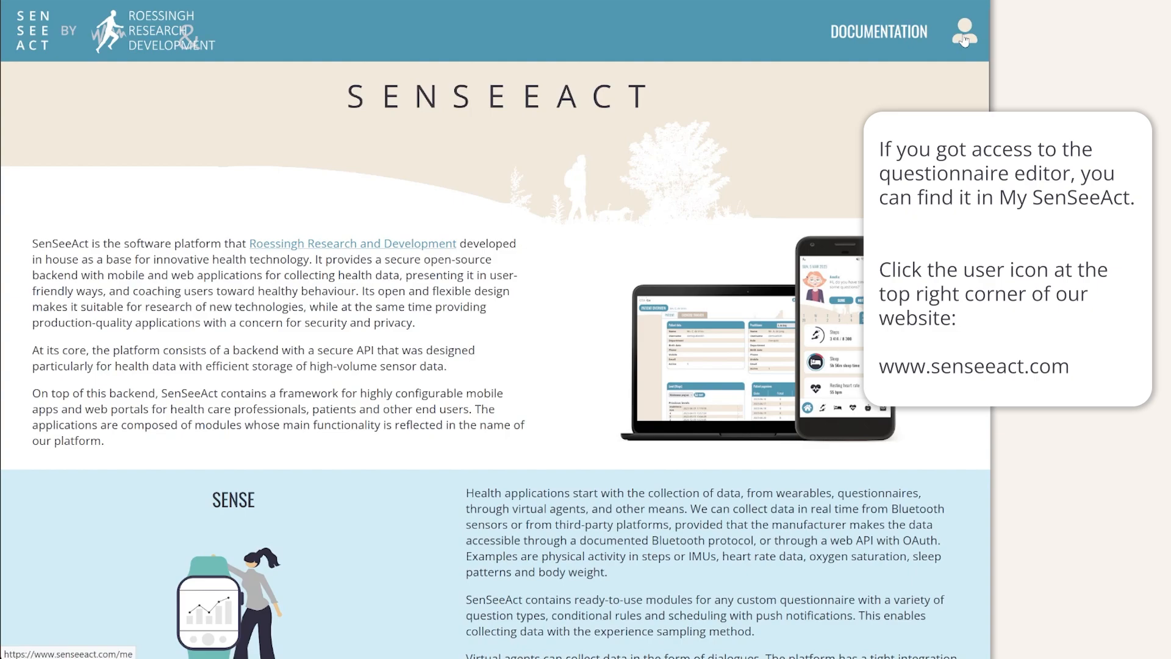
Create a new questionnaire named current_mood in the Questionnaires section of My SenSeeAct.
left_click(965, 39)
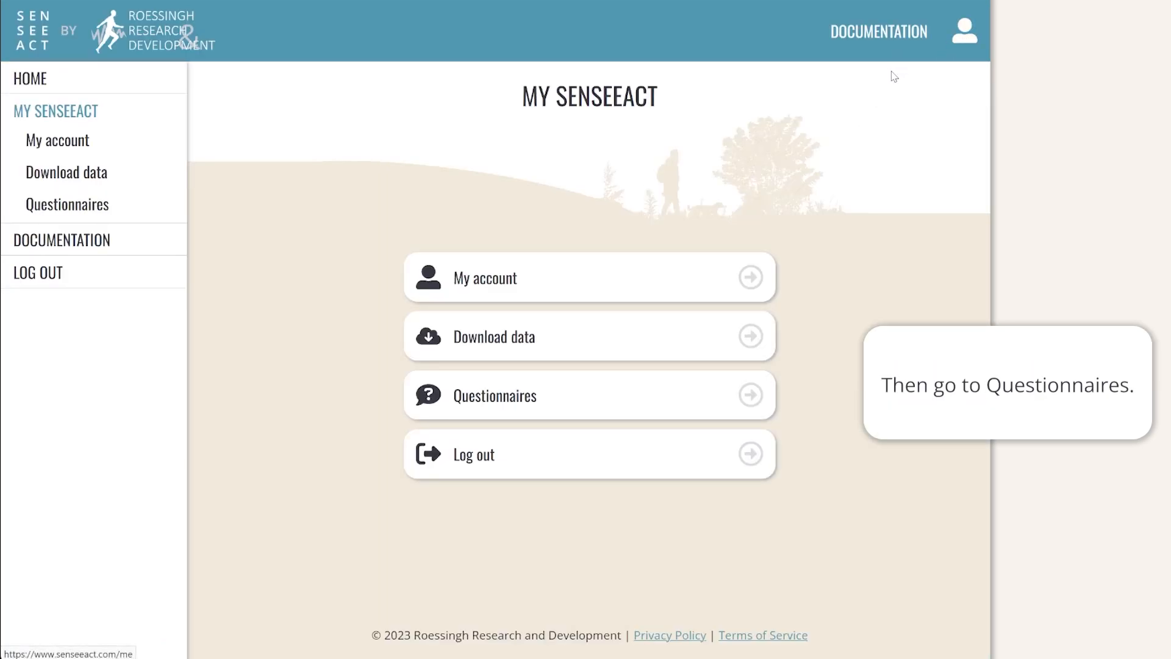
left_click(654, 398)
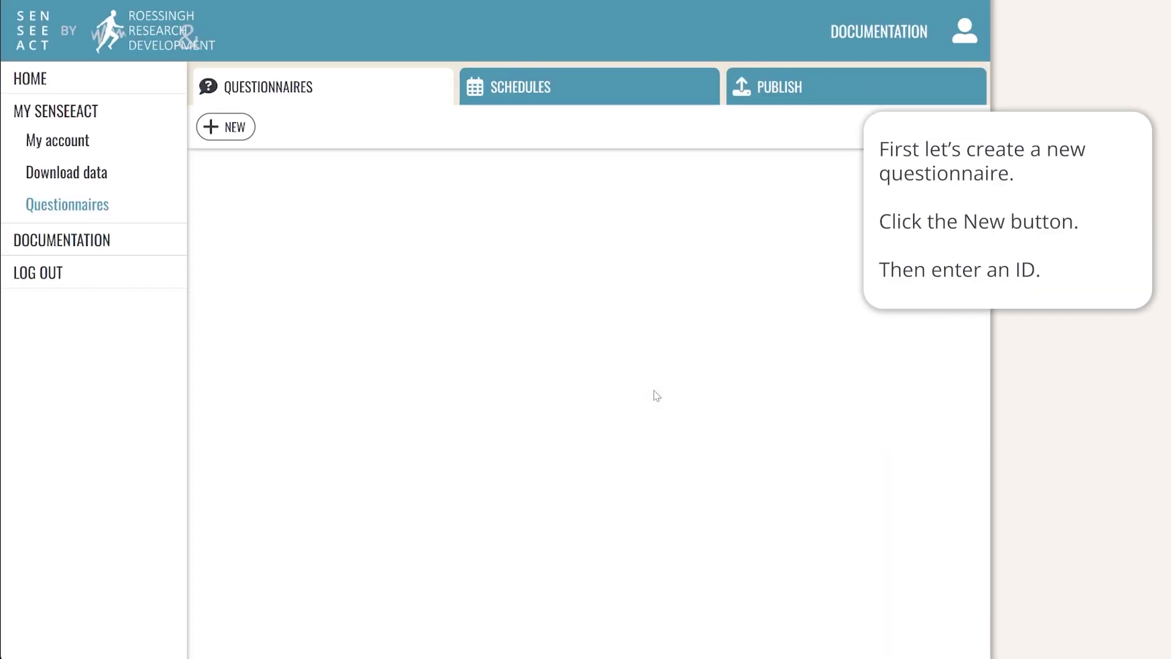
left_click(235, 132)
type("c")
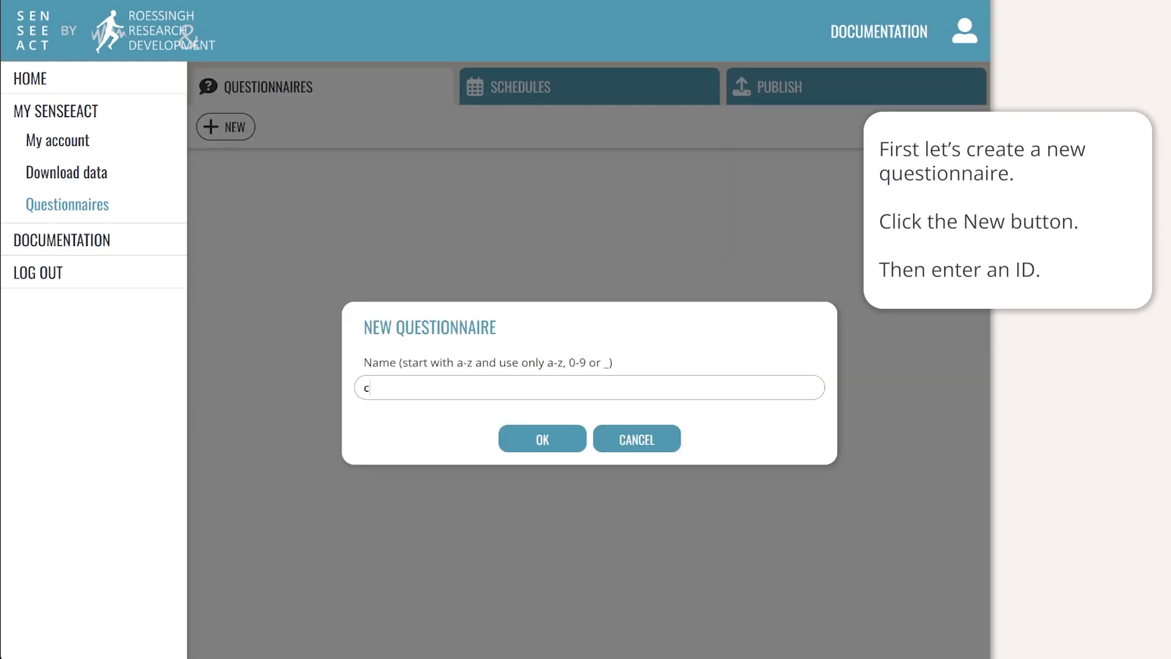
type("urrent_mood")
left_click(552, 441)
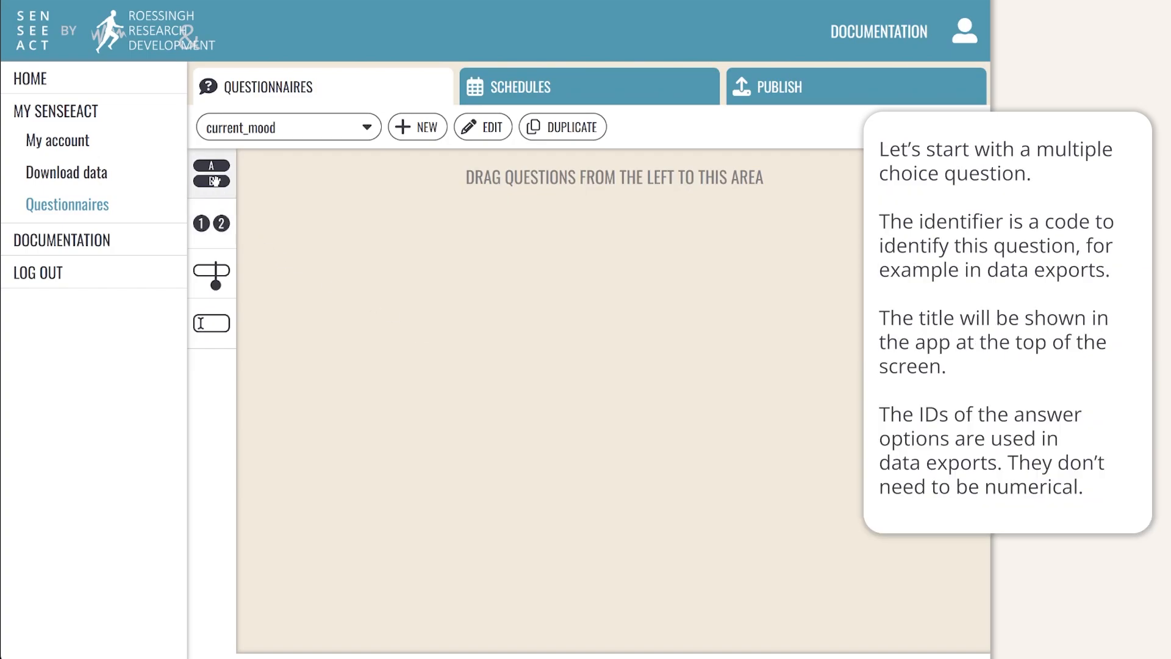
Add a multiple choice question with identifier happiness, title Happiness and question "How happy are you feeling at this moment?".
left_click_drag(215, 180, 452, 220)
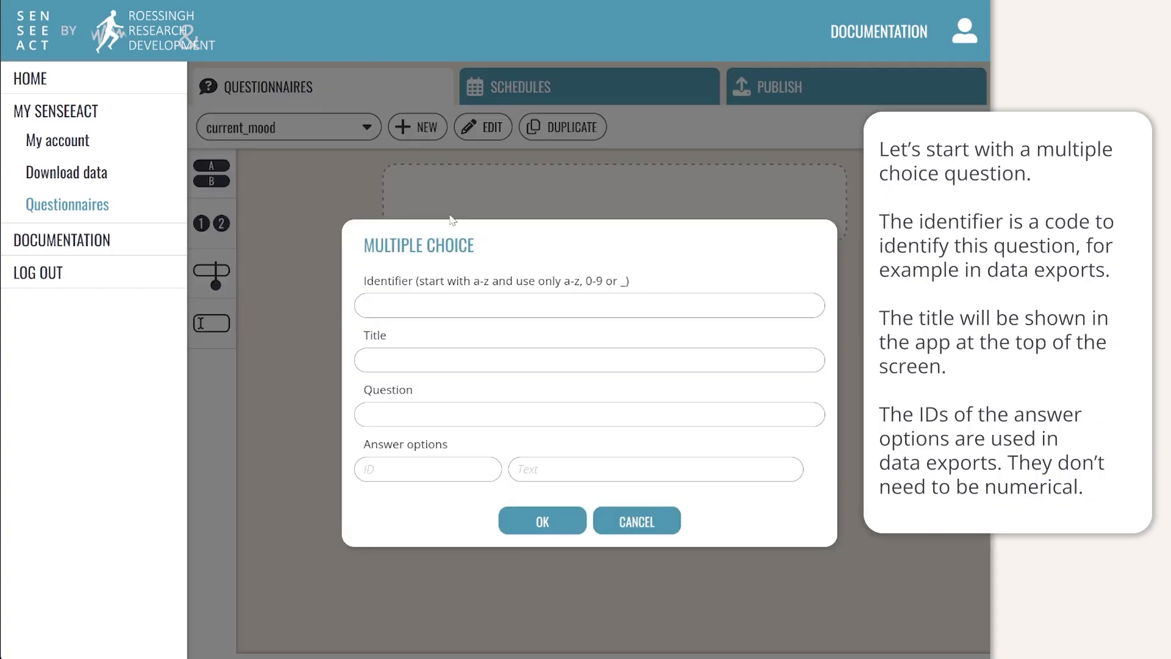
type("happinessHappiness")
key("Tab")
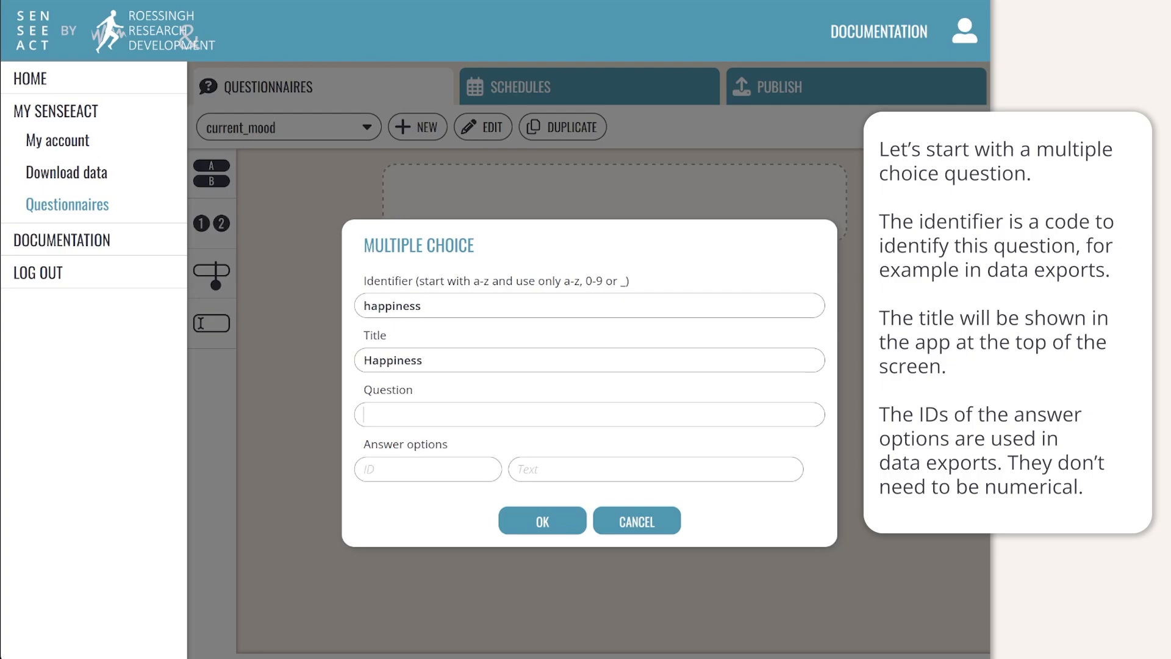
type("How happy are you feeling a")
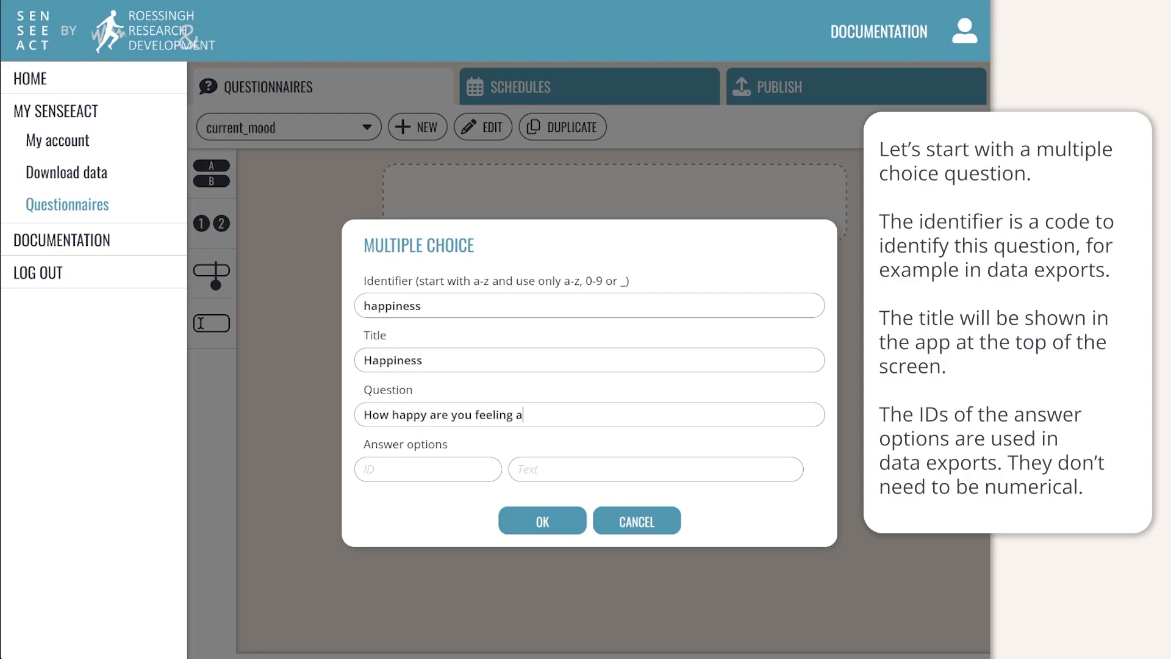
type("t this moment?")
Give the happiness question the answer options 0 "Not at all", 1 "A bit" and 2 "Very much", and save it.
type("0")
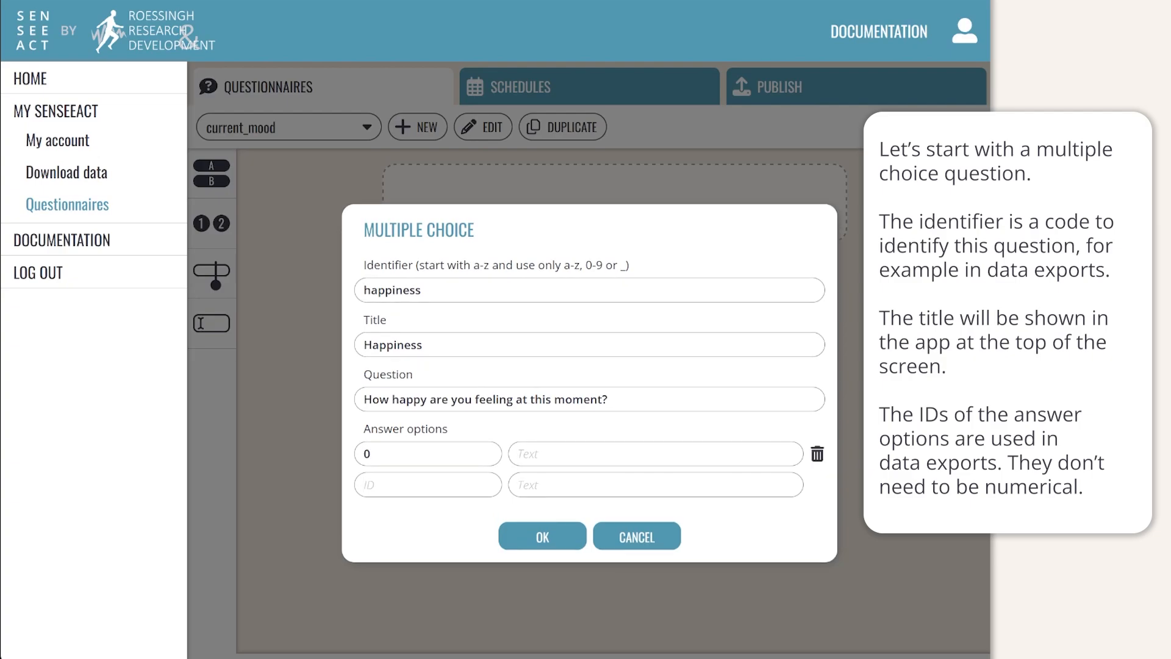
key("Tab")
type("Not at all")
key("Tab")
type("1")
key("Tab")
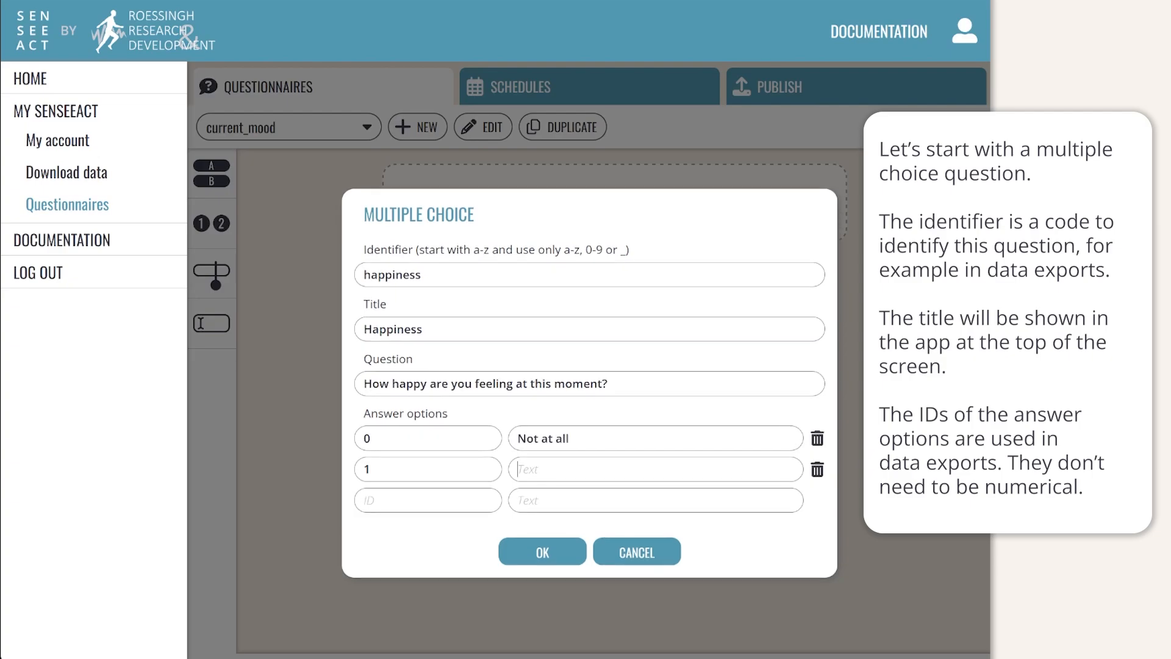
type("A bit")
key("Tab")
type("2")
key("Tab")
type("Very mu")
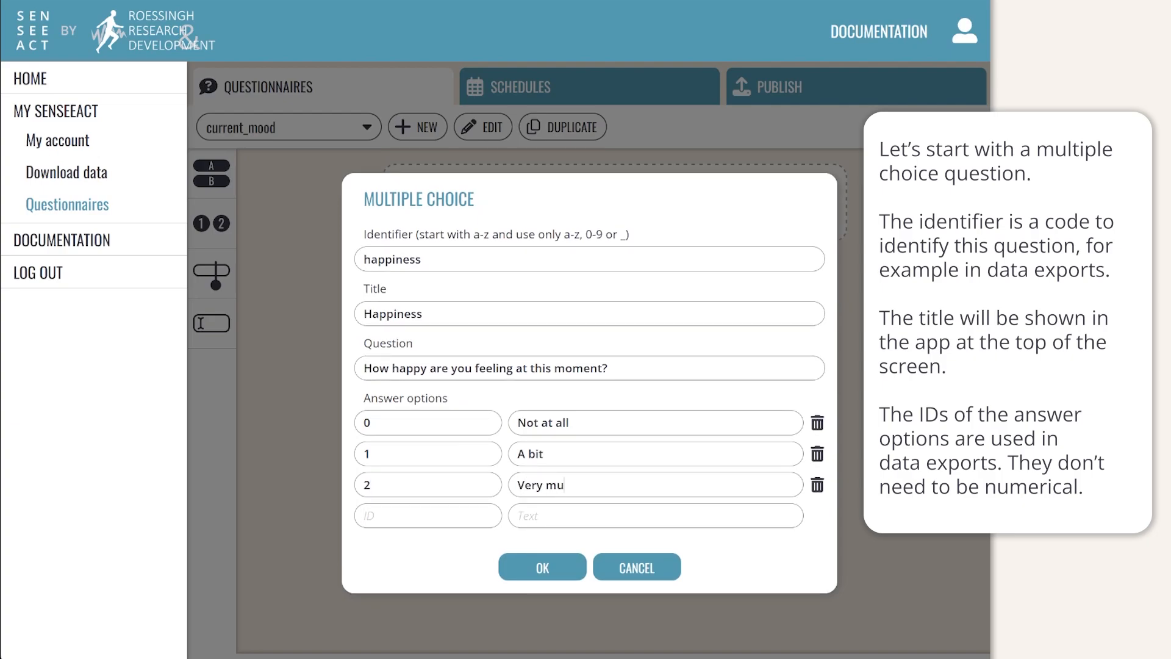
type("ch")
left_click(561, 573)
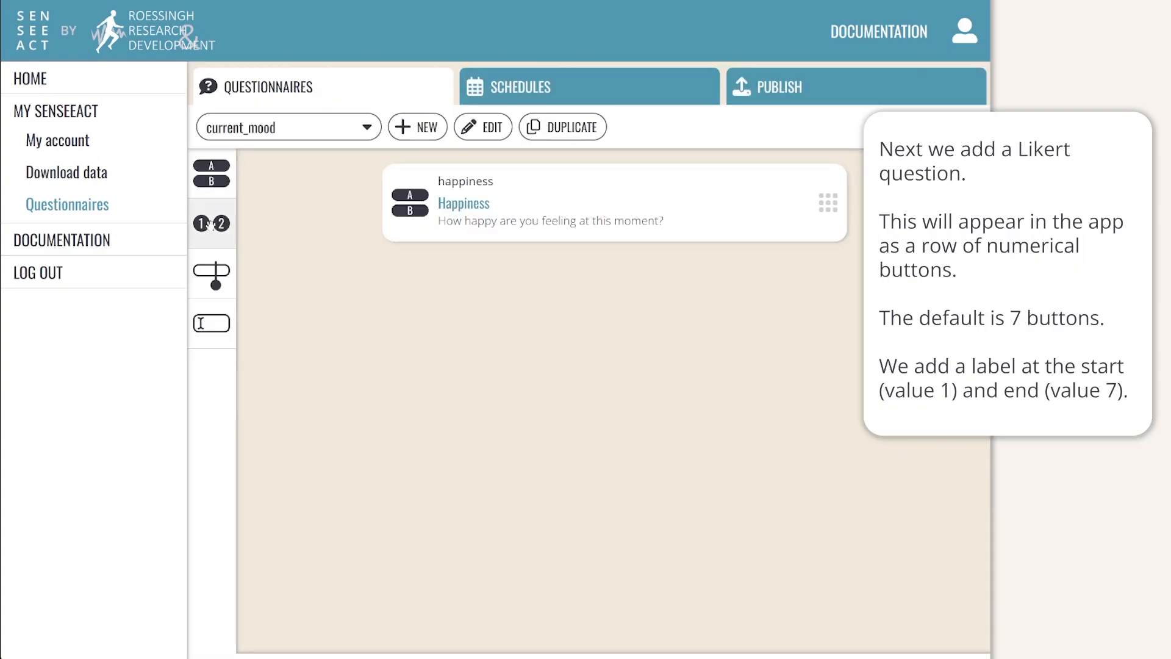
Add a Likert question below Happiness with identifier anxiety, title Anxiety and question "How anxious are you feeling at this moment?".
left_click_drag(211, 226, 447, 288)
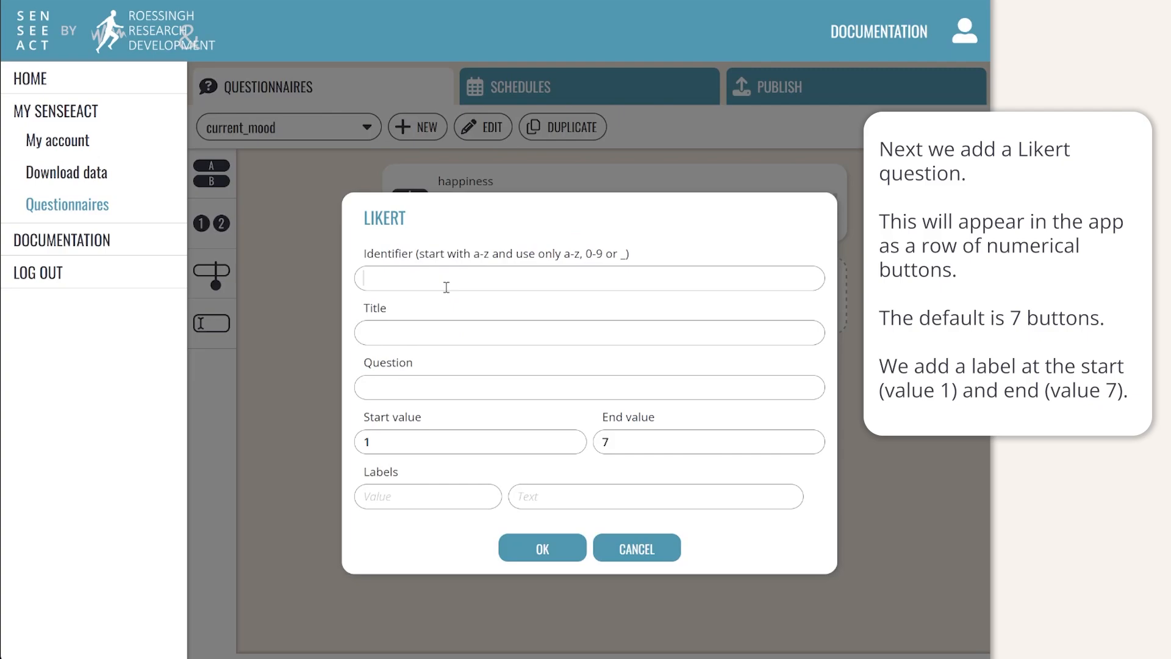
type("anxiety")
type("Anxiety")
key("Tab")
type("How anxious a")
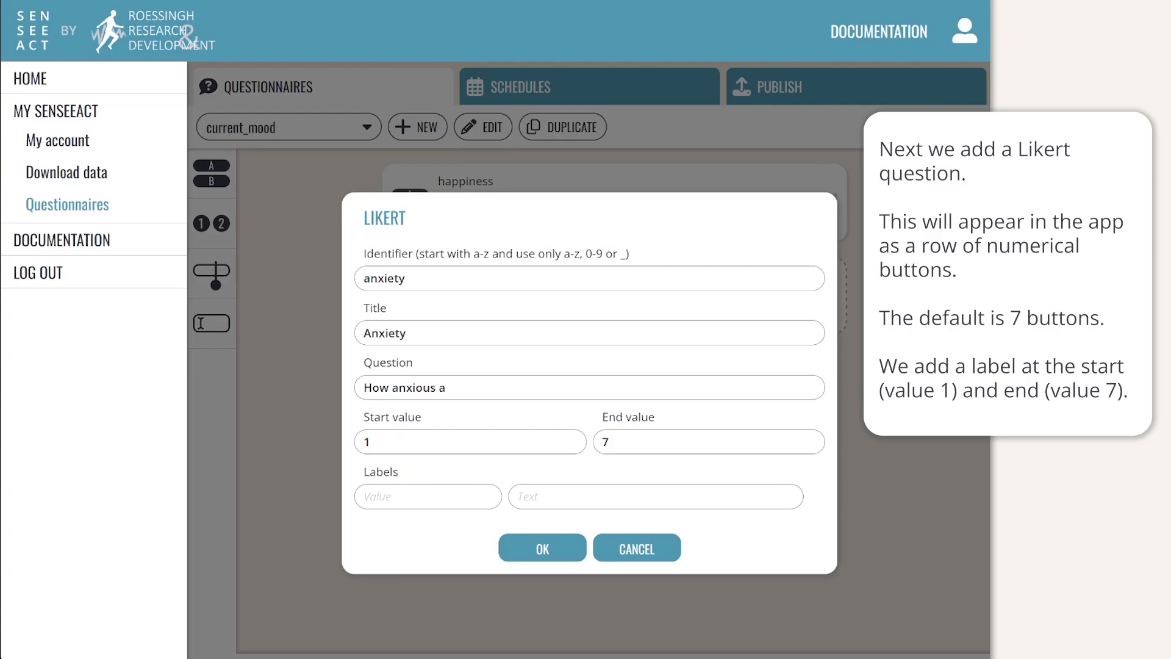
type("re you feeling at this moment?")
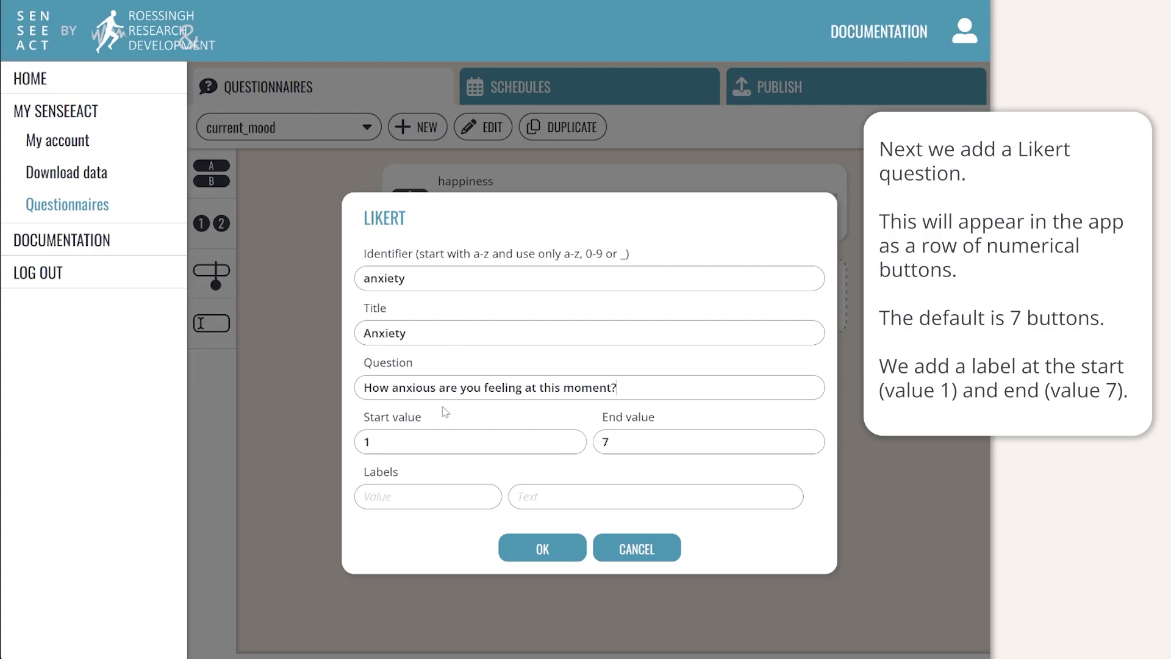
Label value 1 "Not at all" and value 7 "Very much" on the anxiety question, and save it.
type("1")
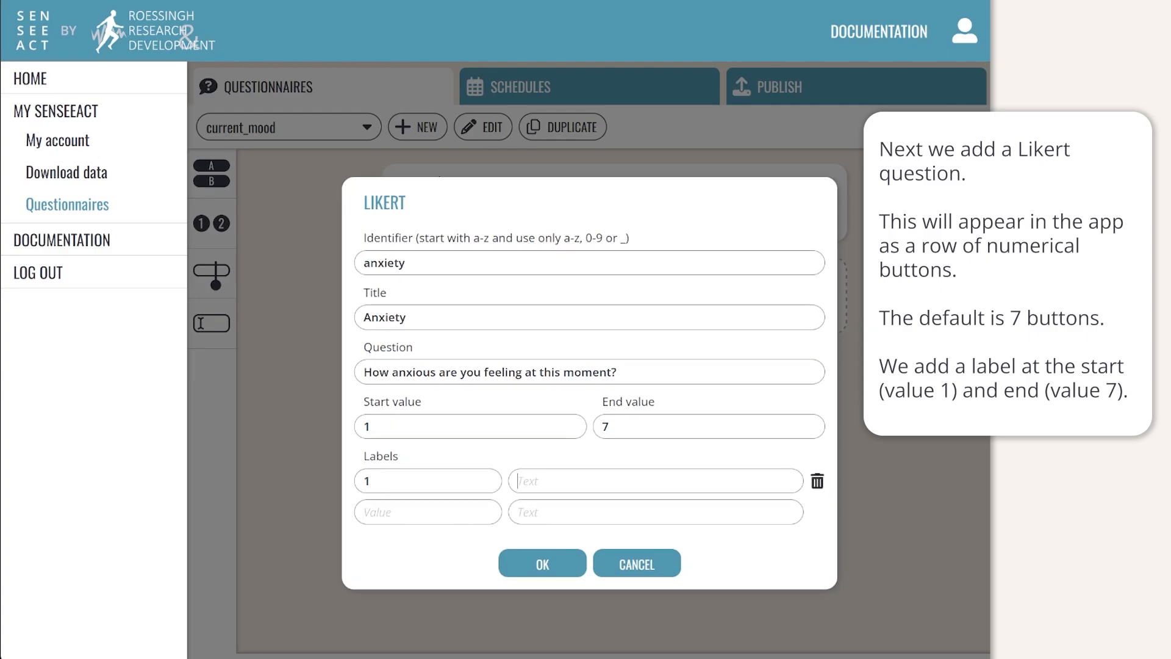
type("Not at all")
type("7")
key("Tab")
type("V")
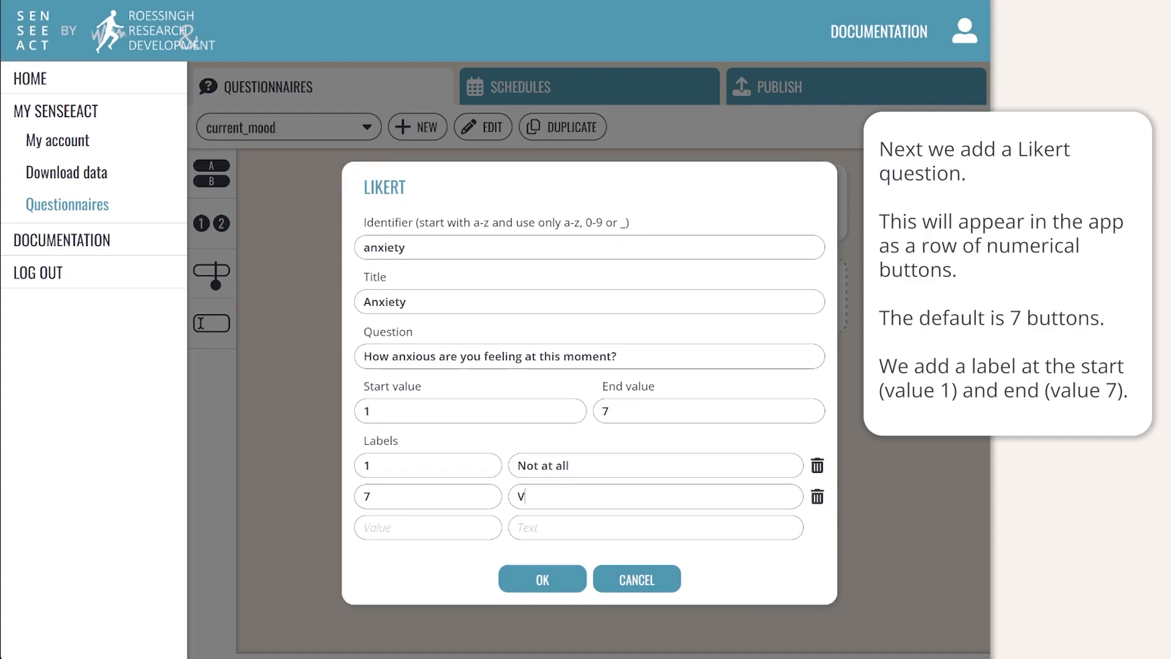
type("ery much")
left_click(569, 587)
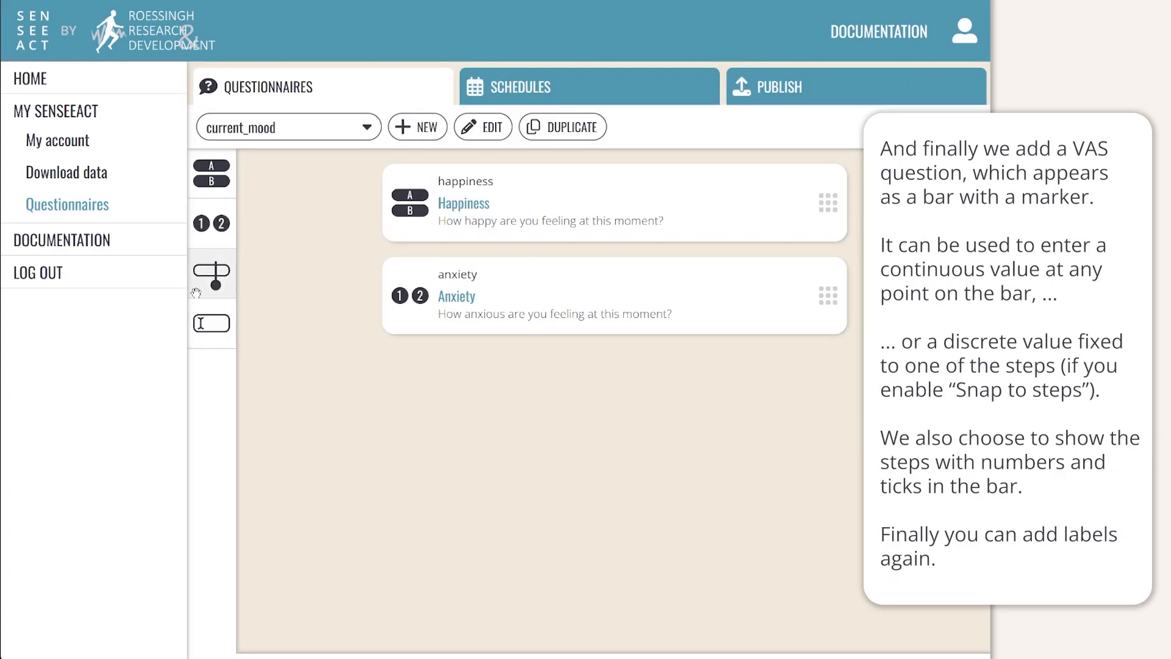
Add a VAS question below Anxiety with identifier relaxation, title Relaxation and question "How relaxed are you feeling at this moment?".
left_click_drag(211, 275, 488, 389)
type("re")
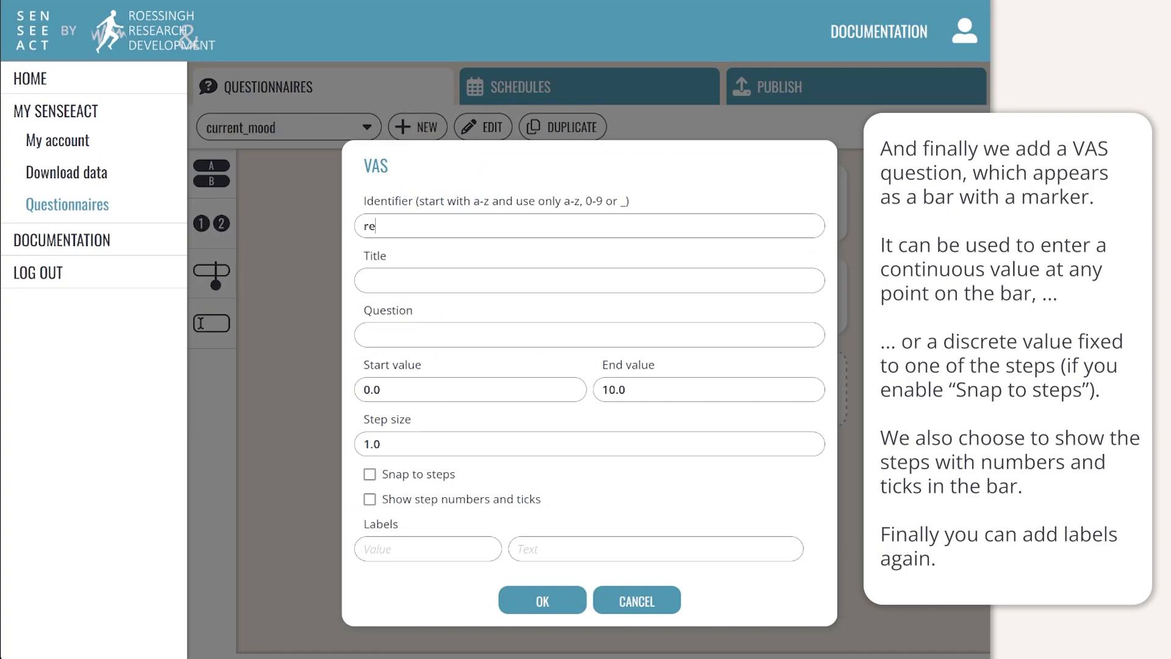
type("laxation")
key("Tab")
type("Relaxation")
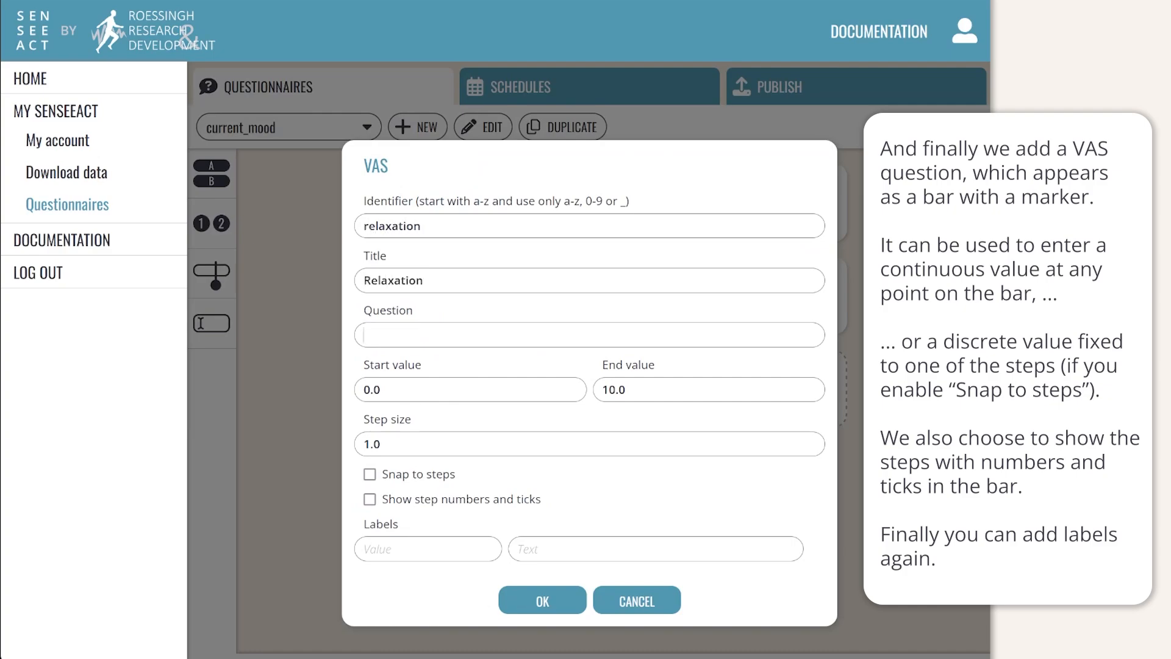
key("Tab")
type("How relaxed are you feeling")
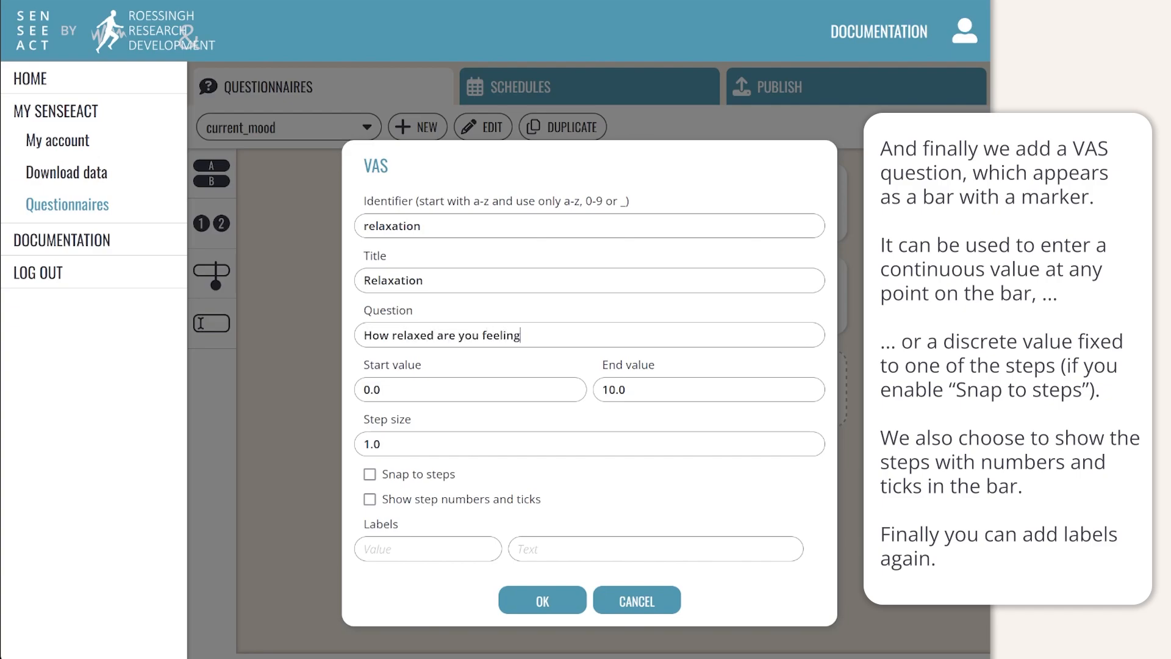
type(" at this moment?")
Enable snapping to steps and step numbers with ticks, label 0 "Not at all" and 10 "Very much", and save the relaxation question.
left_click(370, 475)
left_click(370, 500)
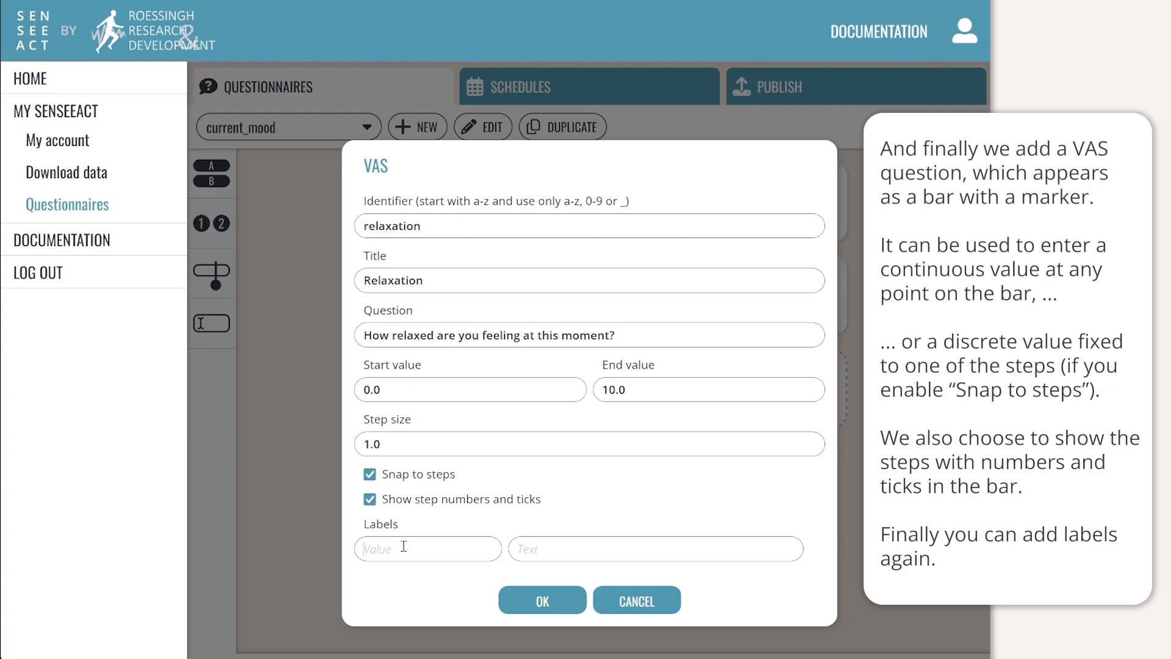
type("0")
key("Tab")
type("Not")
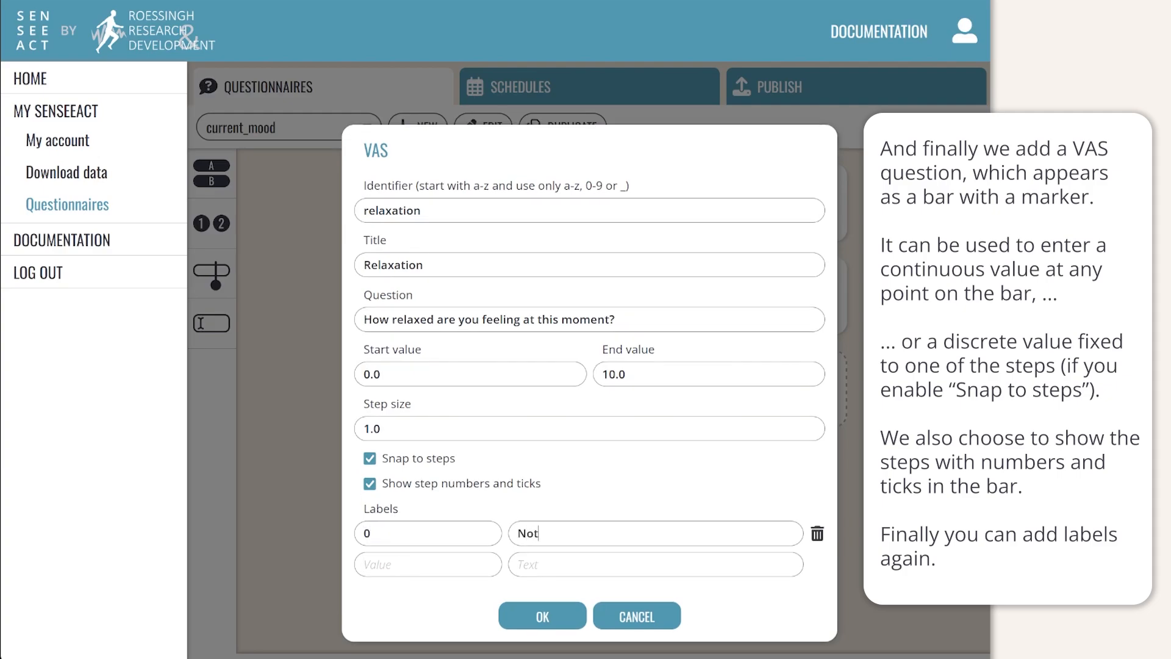
type(" at all10")
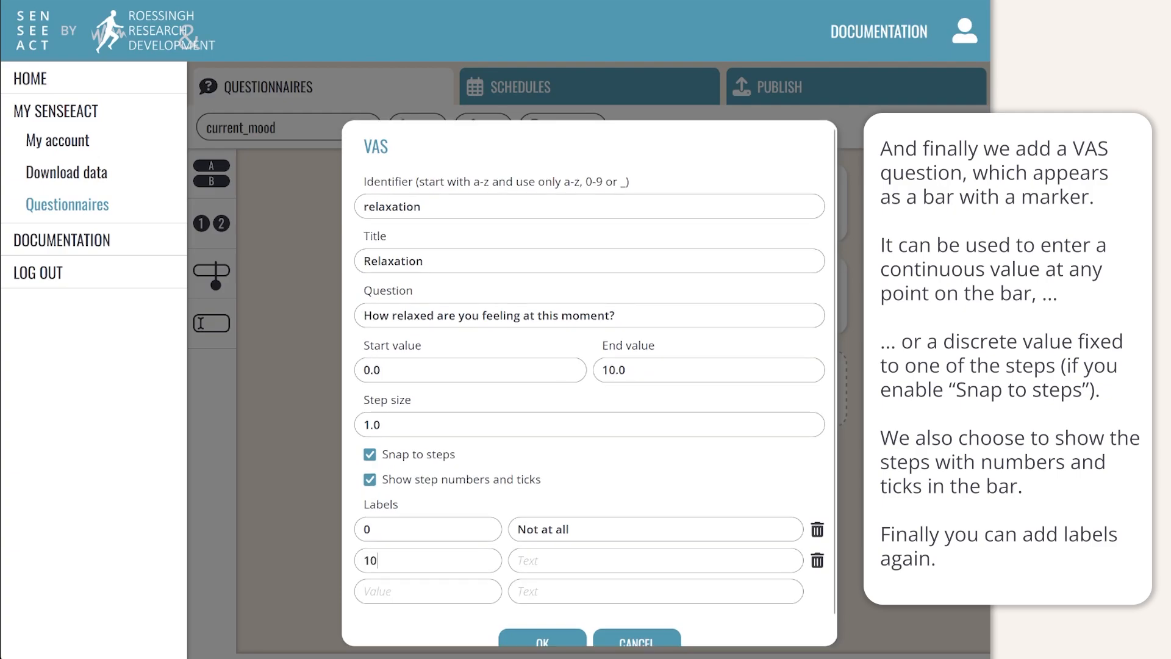
key("Tab")
type("Very much")
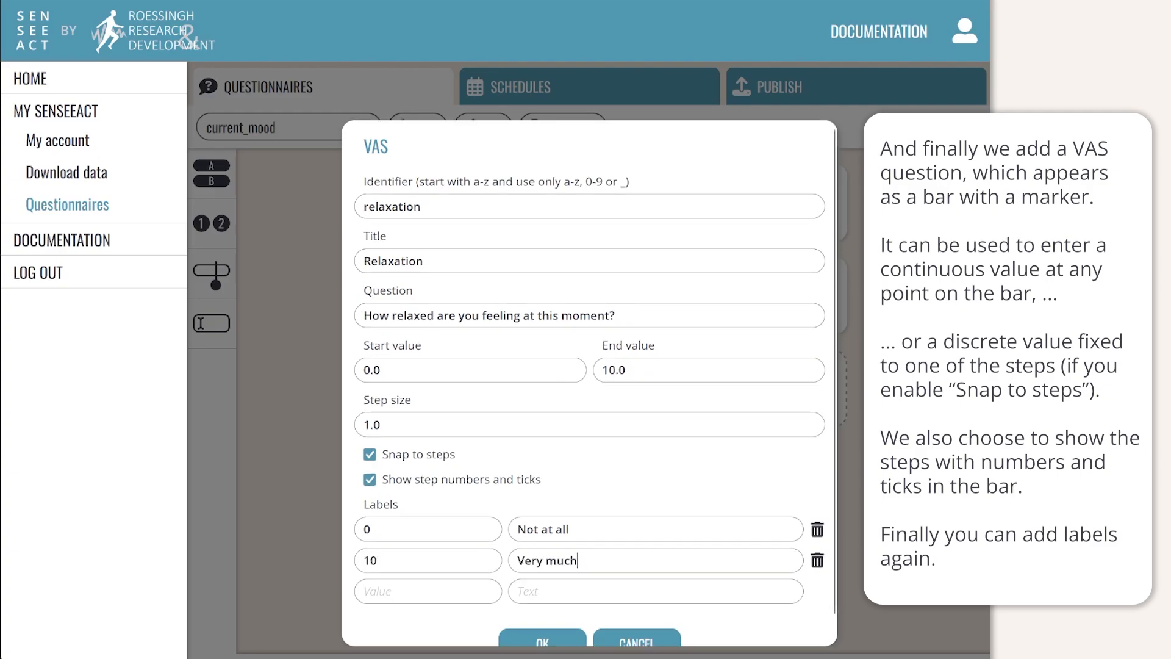
scroll(545, 585, "down", 1)
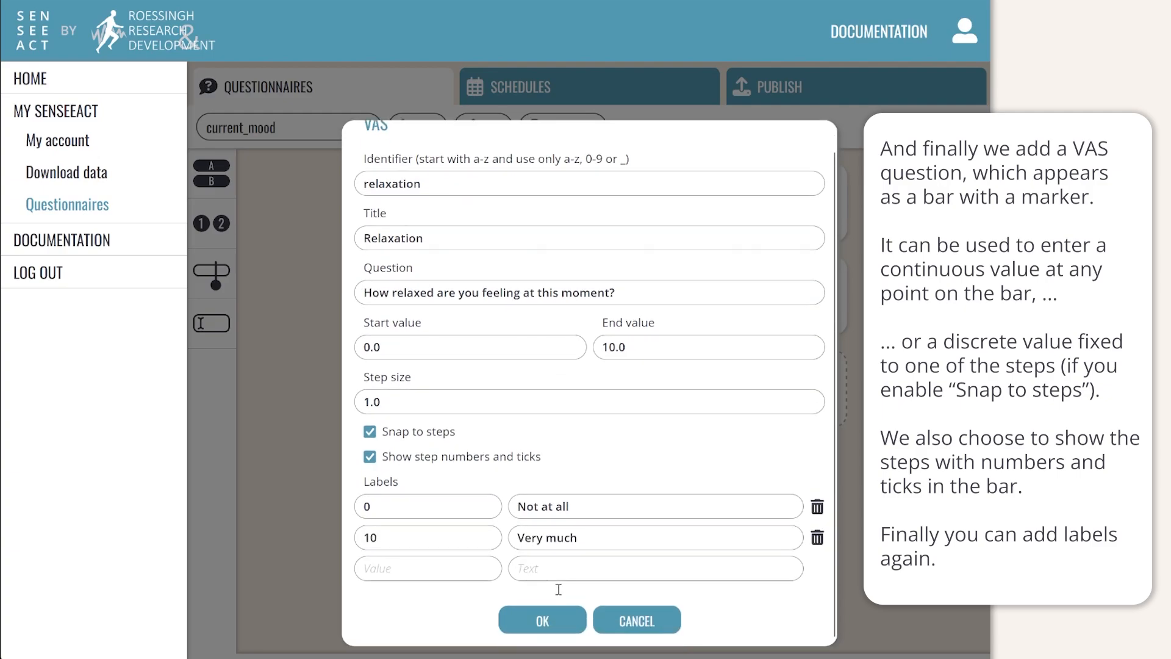
left_click(569, 622)
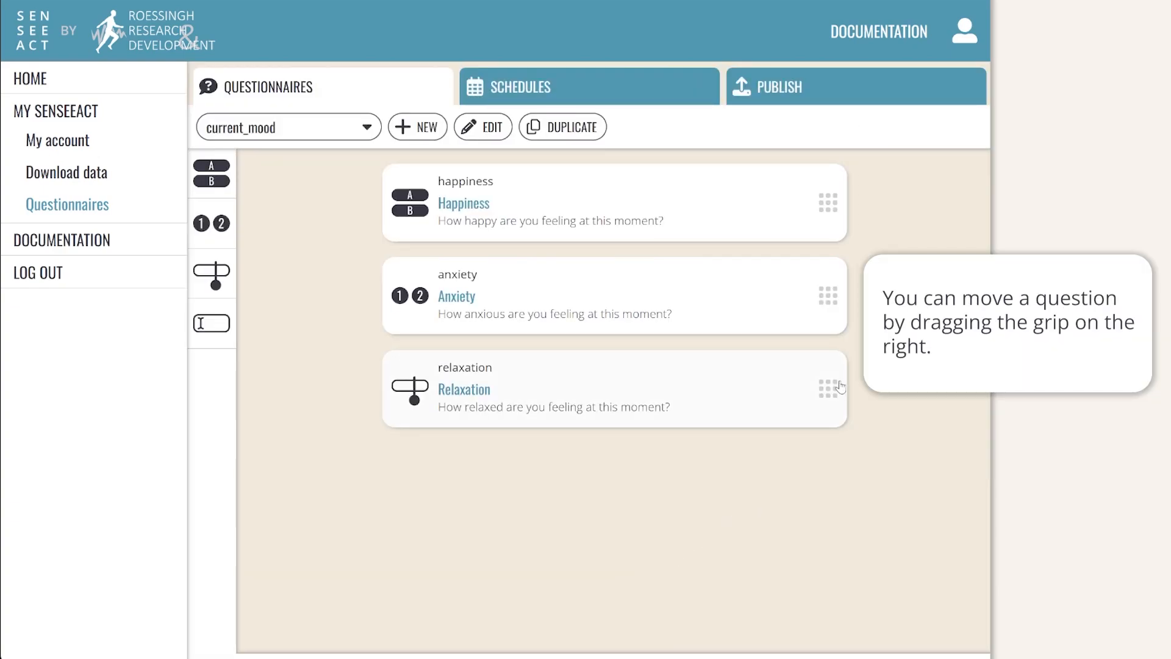
Move the Relaxation question between Happiness and Anxiety.
left_click_drag(824, 389, 825, 288)
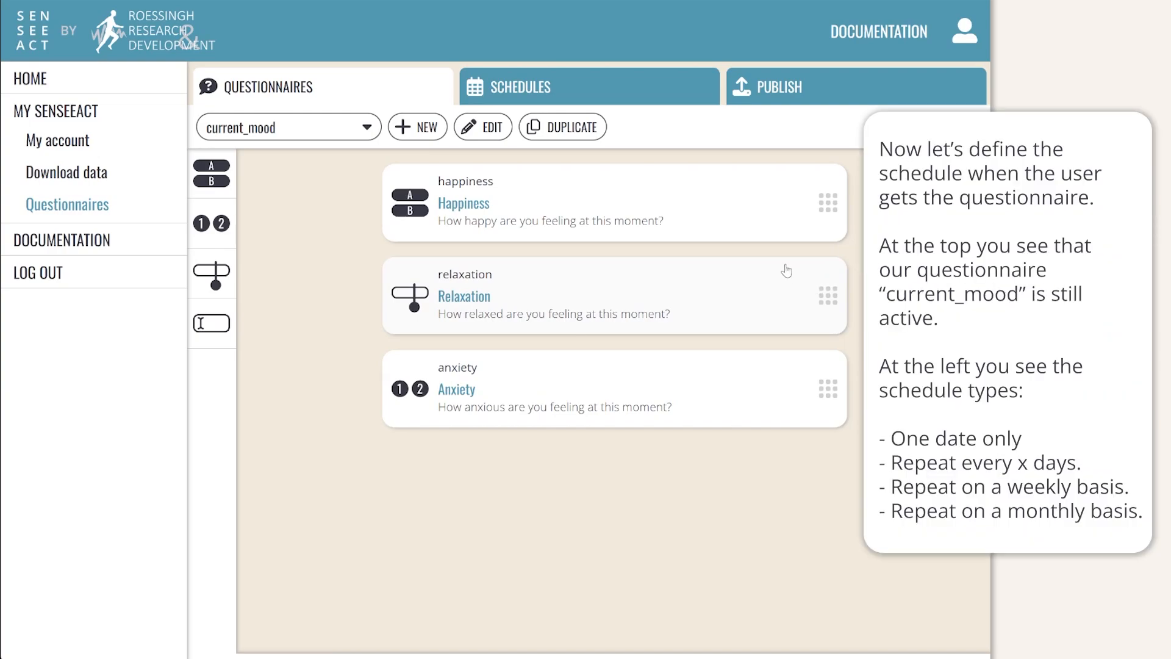
Add a weekly recurring schedule to the current_mood questionnaire with start date Mon, 1 Jul 2024.
left_click(603, 99)
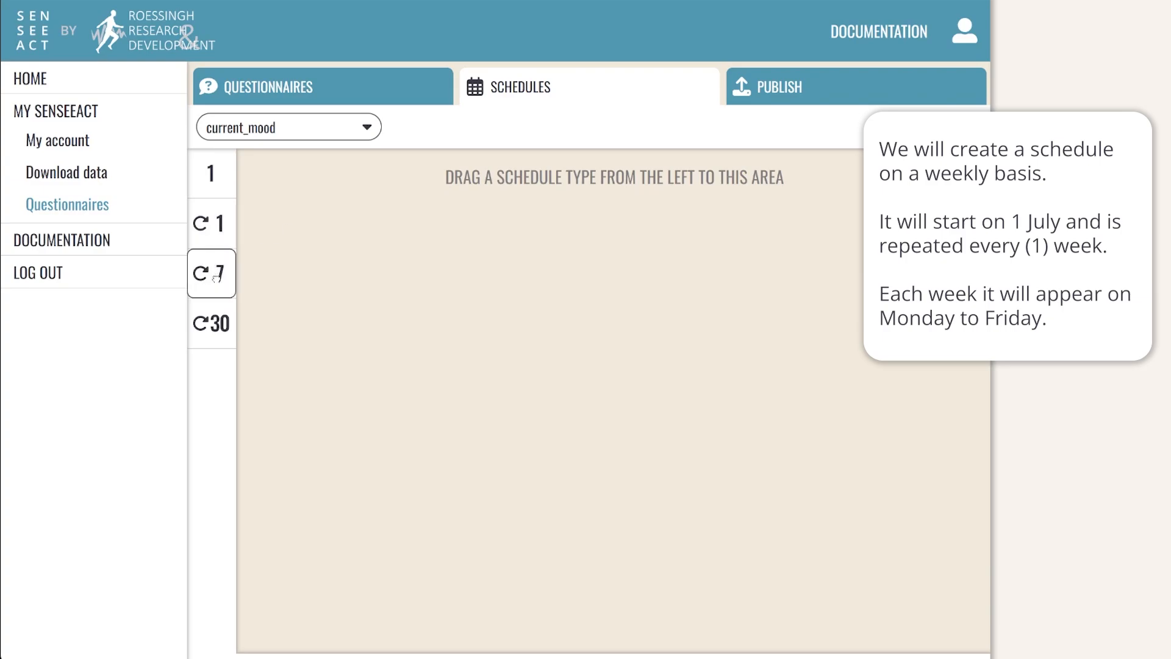
left_click_drag(216, 278, 470, 221)
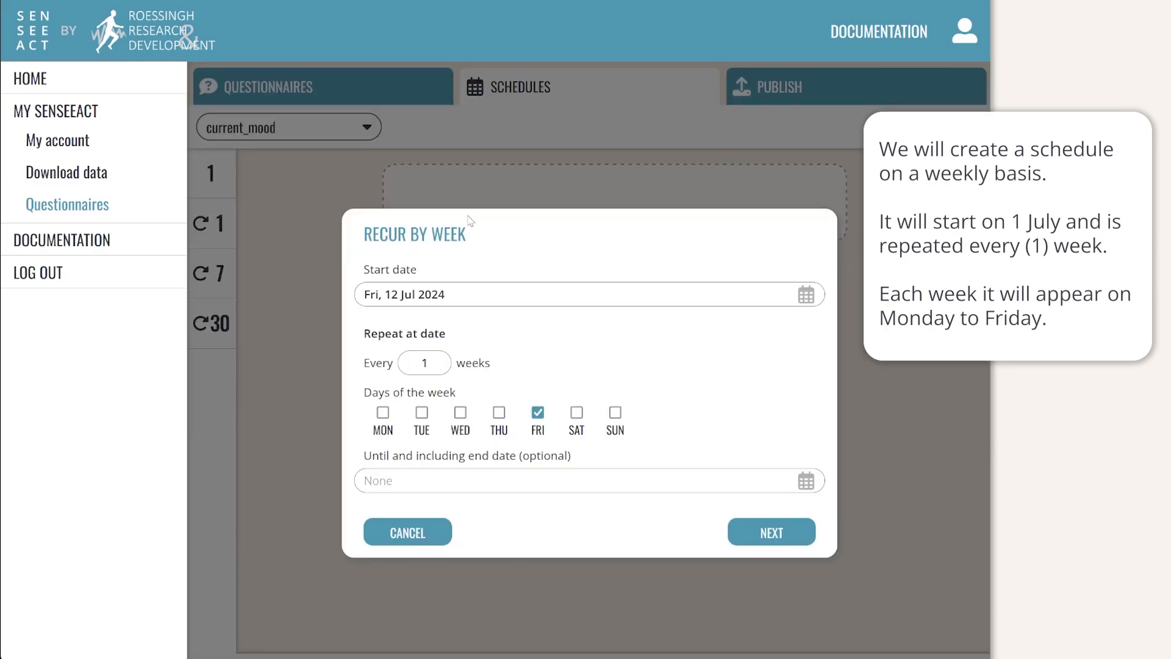
left_click(498, 298)
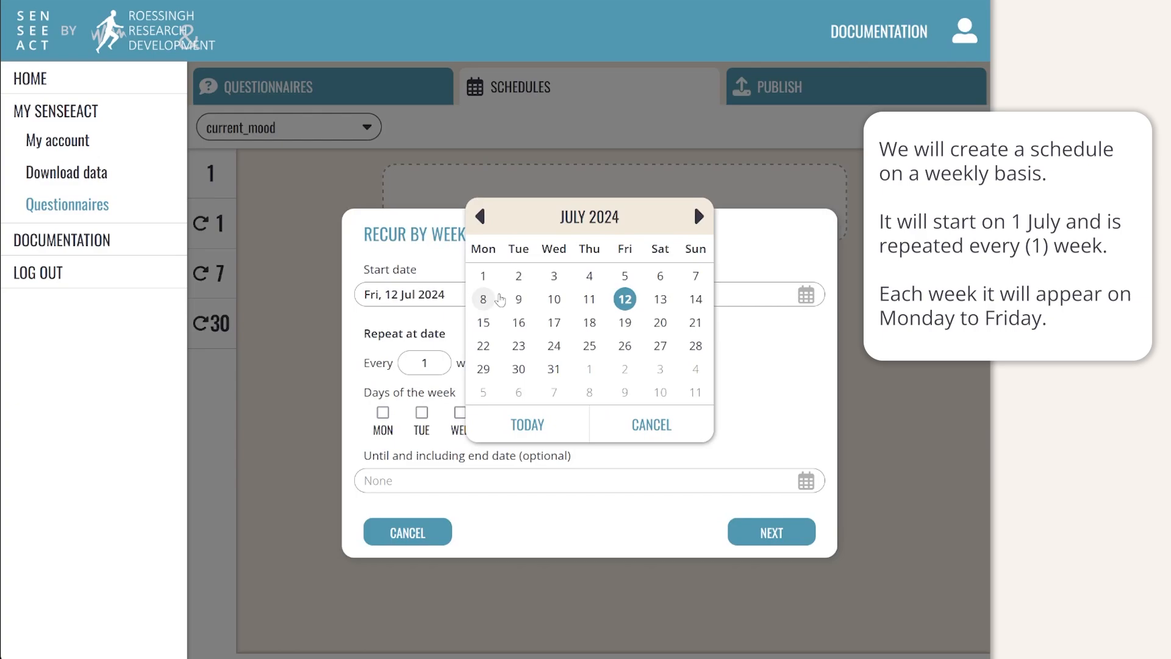
left_click(484, 277)
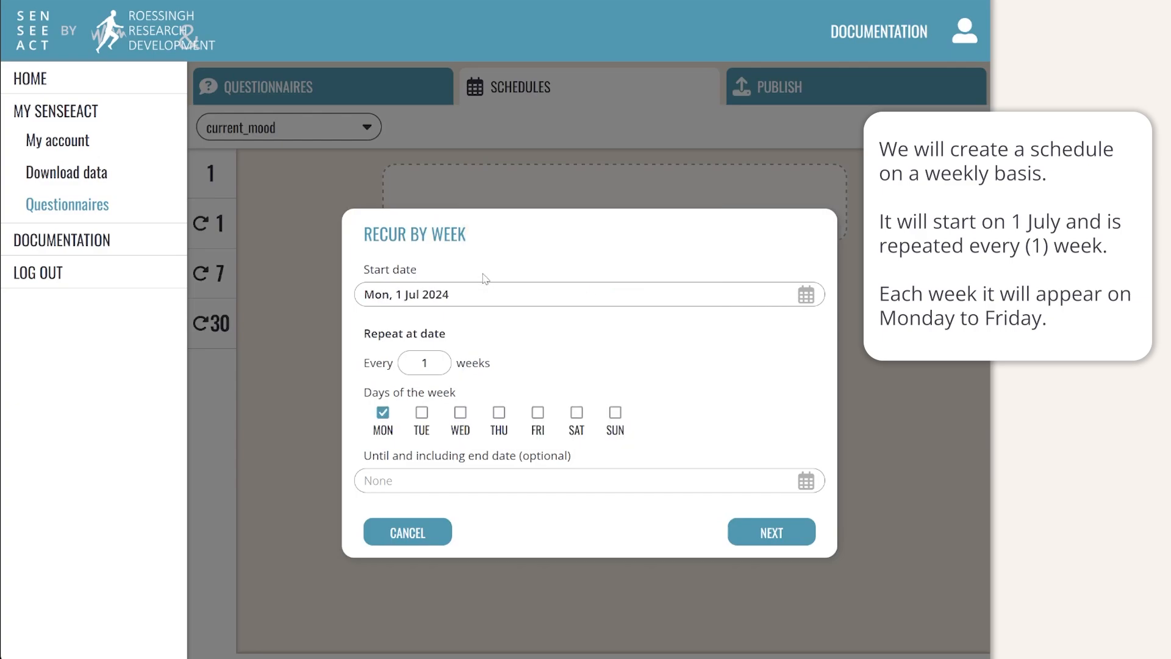
Add Tuesday, Wednesday, Thursday and Friday to the weekly schedule's days and continue to its time settings.
left_click(421, 413)
left_click(461, 413)
left_click(499, 414)
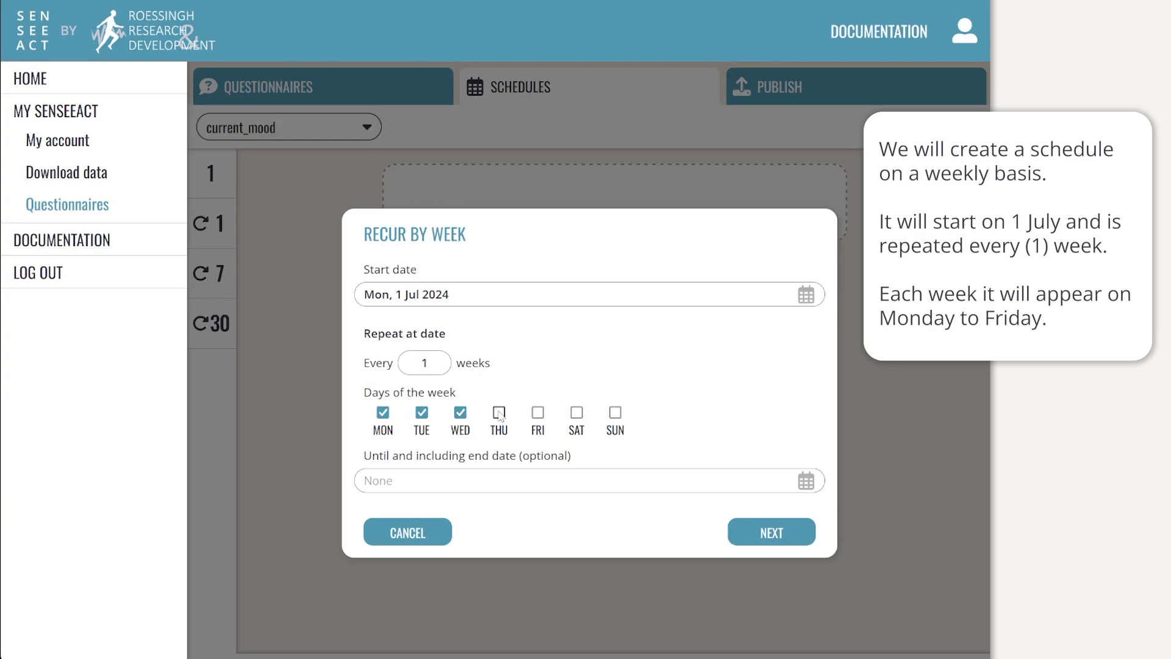
left_click(538, 413)
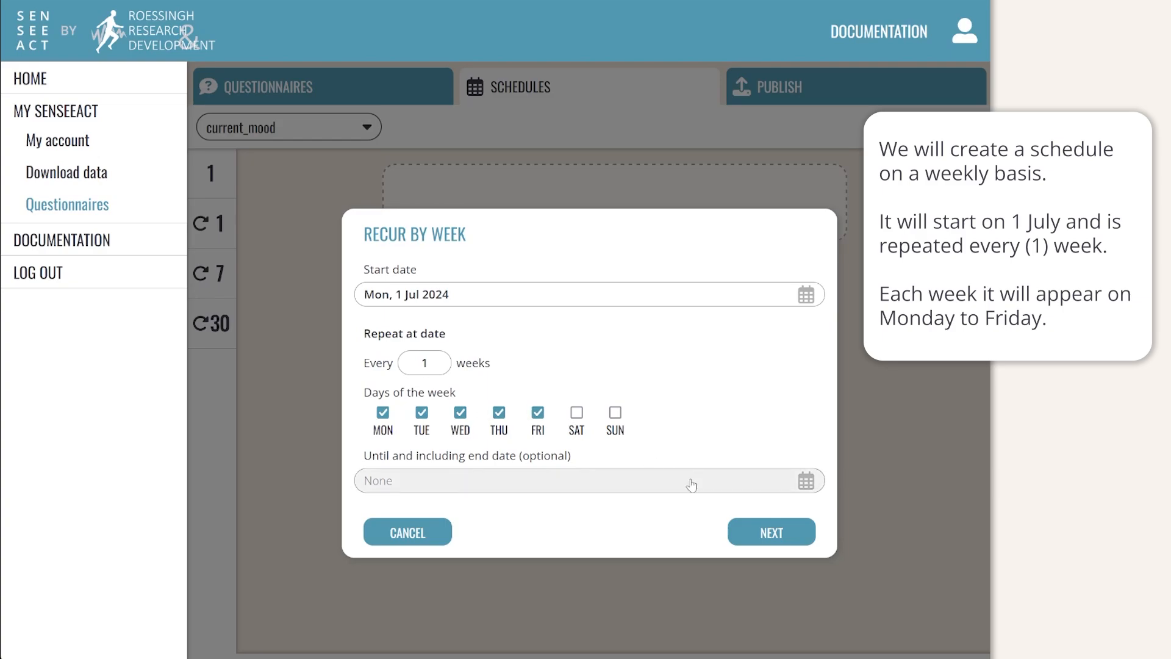
left_click(770, 534)
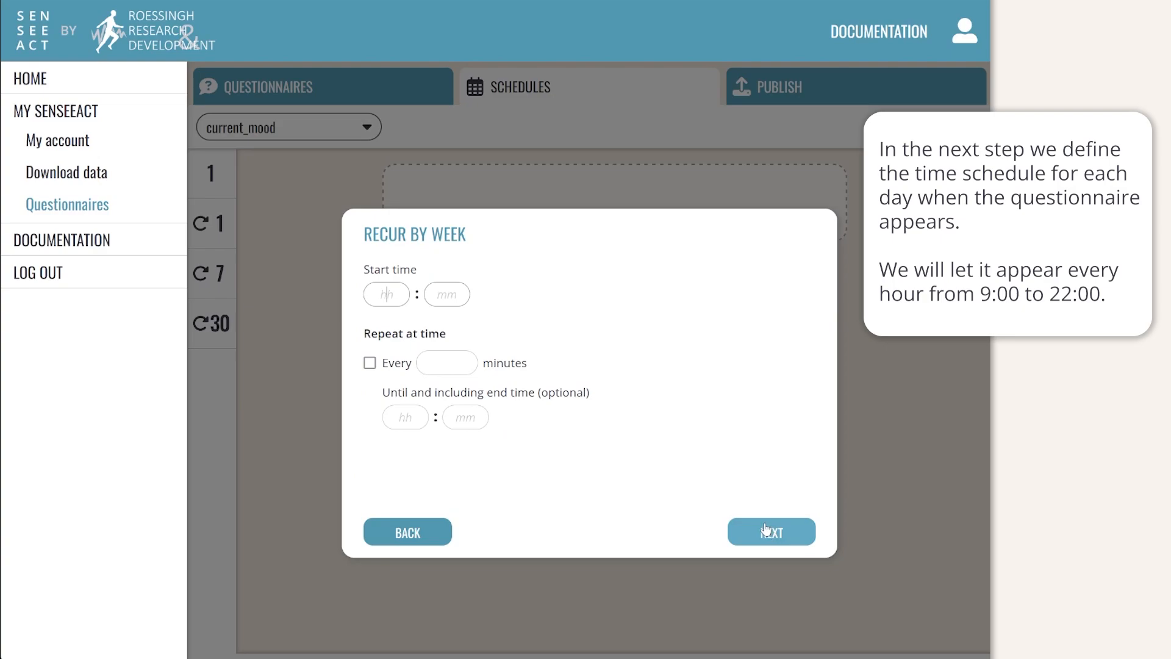
Set the weekly schedule's start time to 09:00, repeating every 60 minutes until and including 22:00.
type("09:")
type("00")
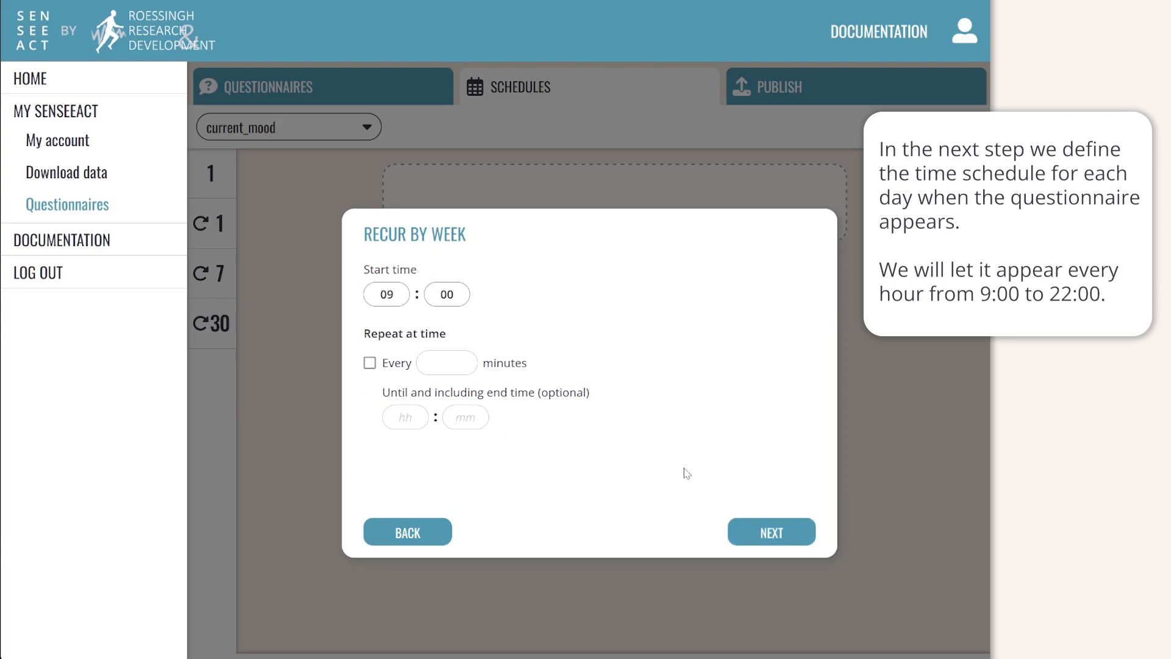
left_click(447, 361)
type("60")
left_click(411, 422)
type("22:")
type("00")
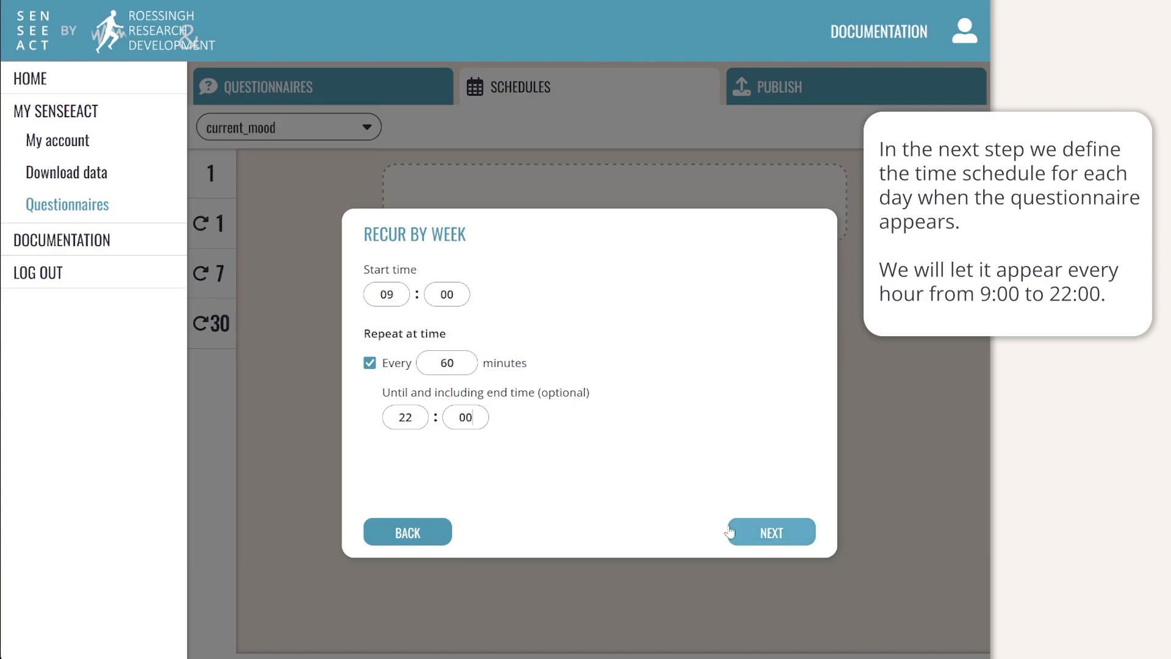
Make the questionnaire available to fill in for 60 minutes and save the weekly schedule.
left_click(762, 541)
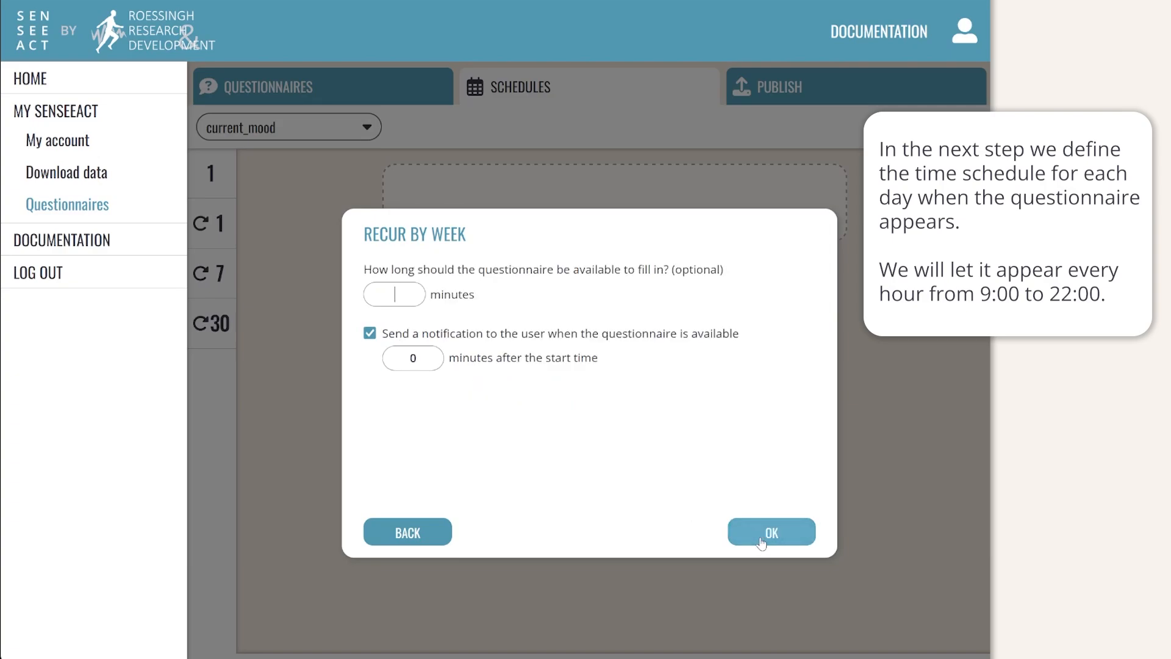
type("60")
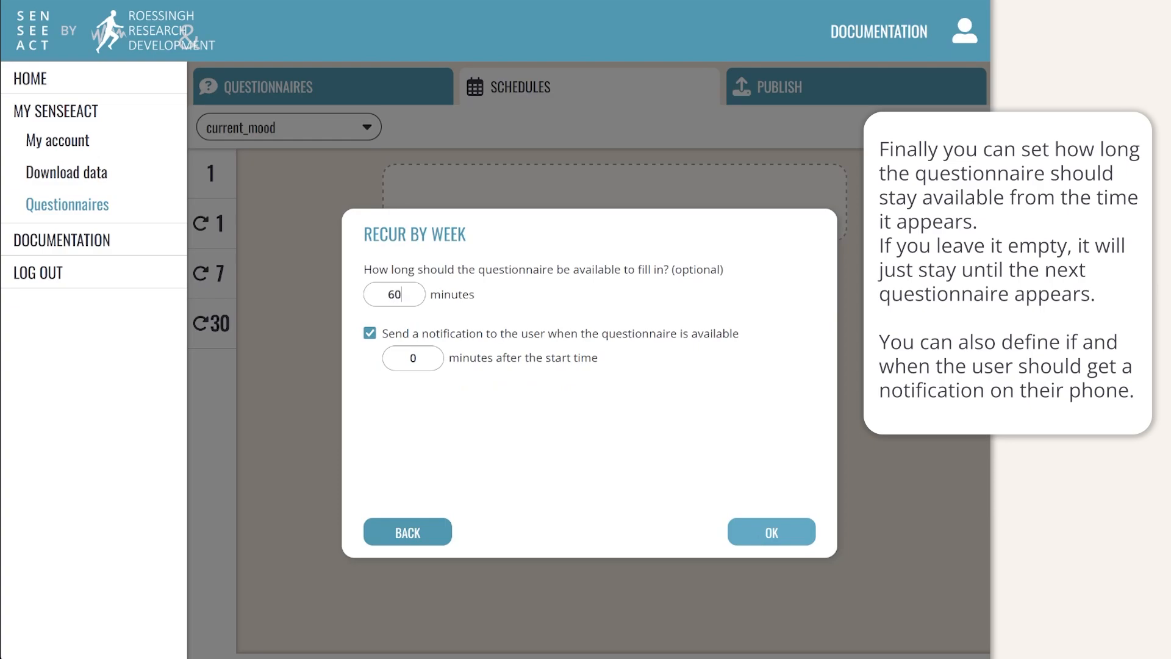
left_click(793, 538)
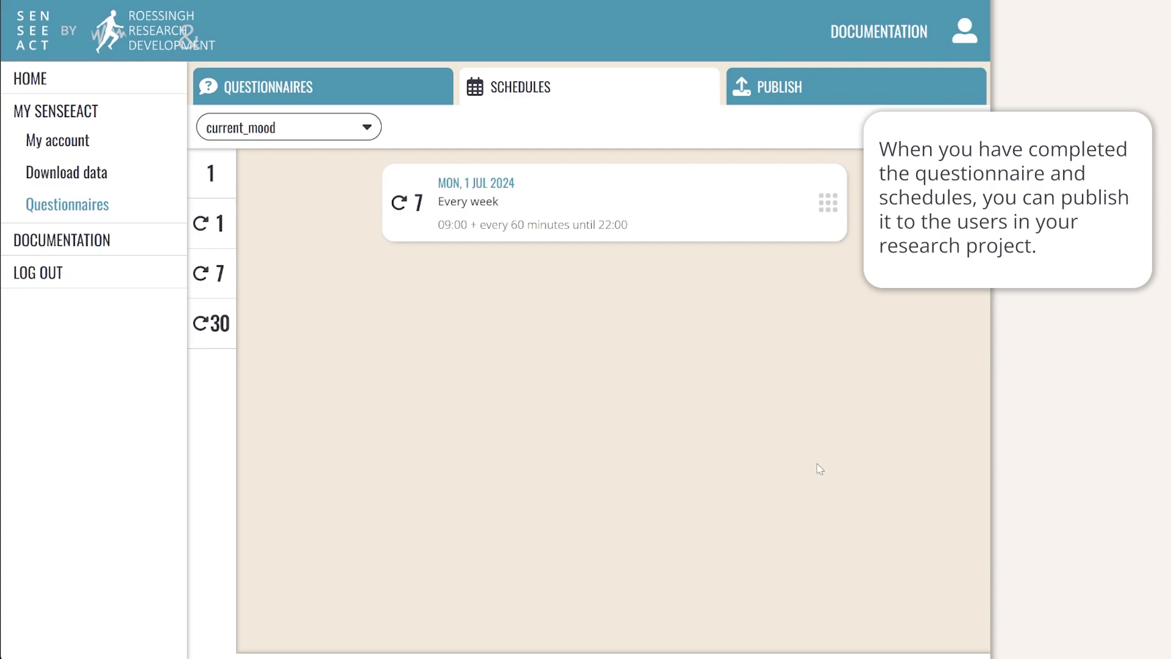
Publish the current_mood questionnaire to the Experience Sampling Project.
left_click(836, 94)
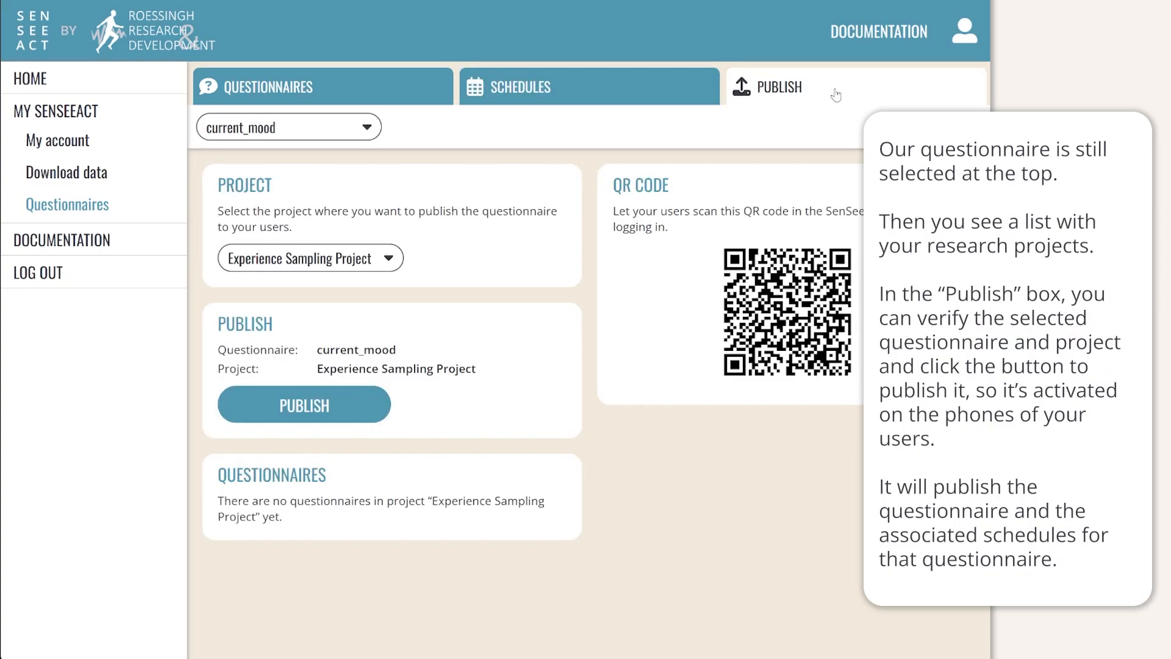
left_click(361, 131)
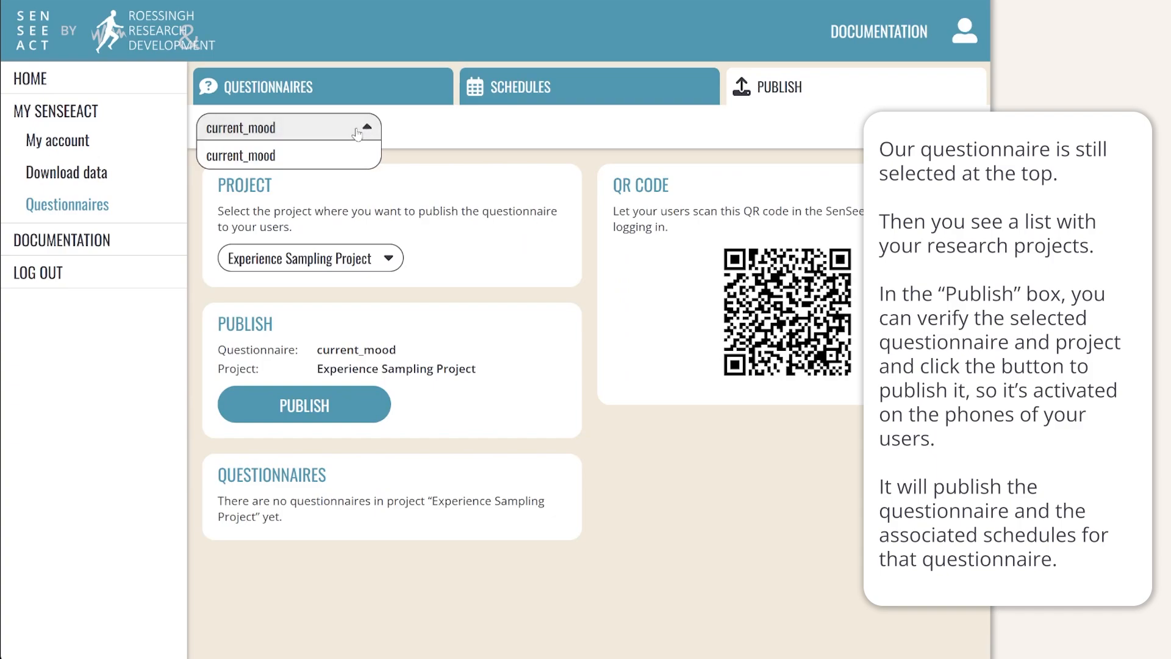
left_click(353, 156)
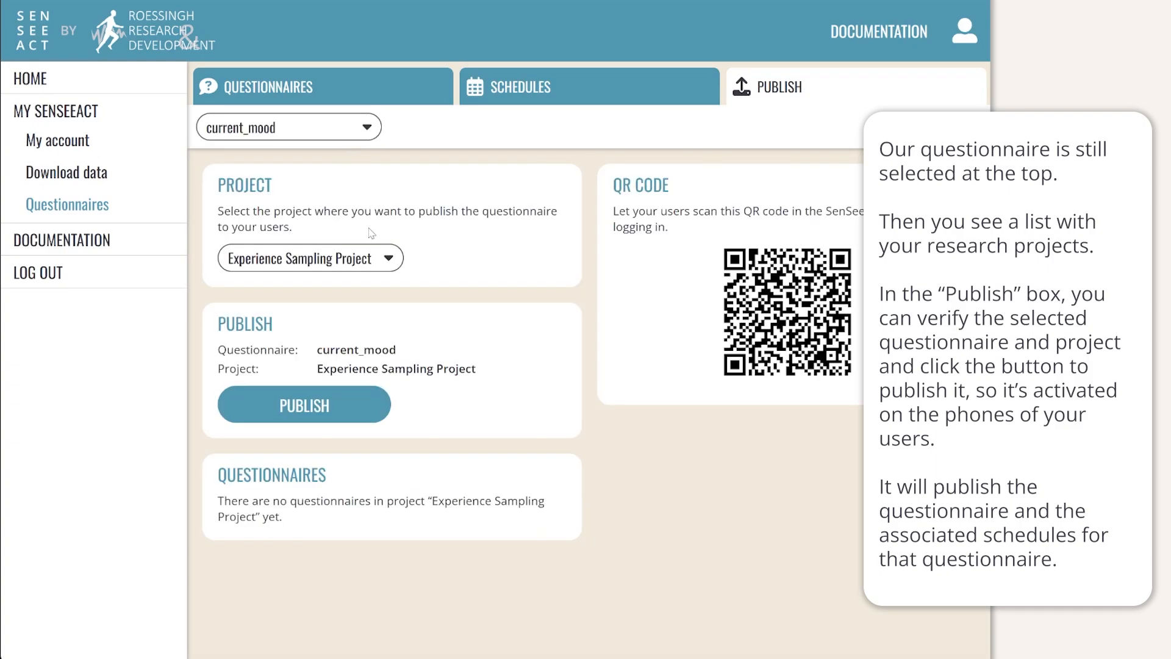
left_click(365, 266)
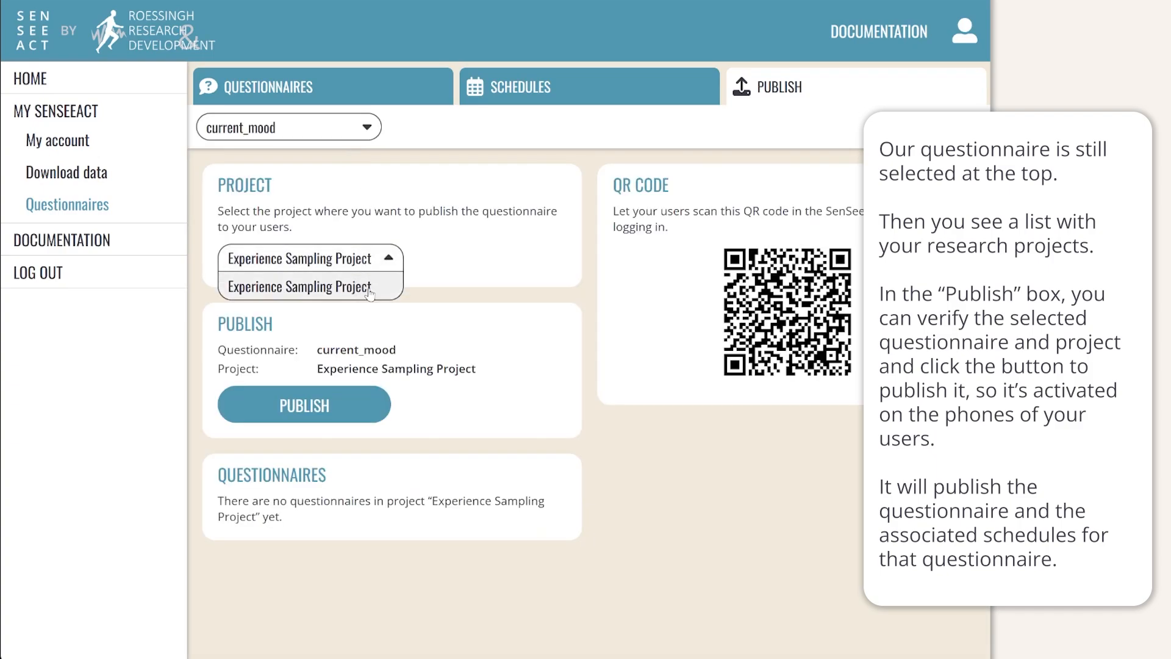
left_click(371, 290)
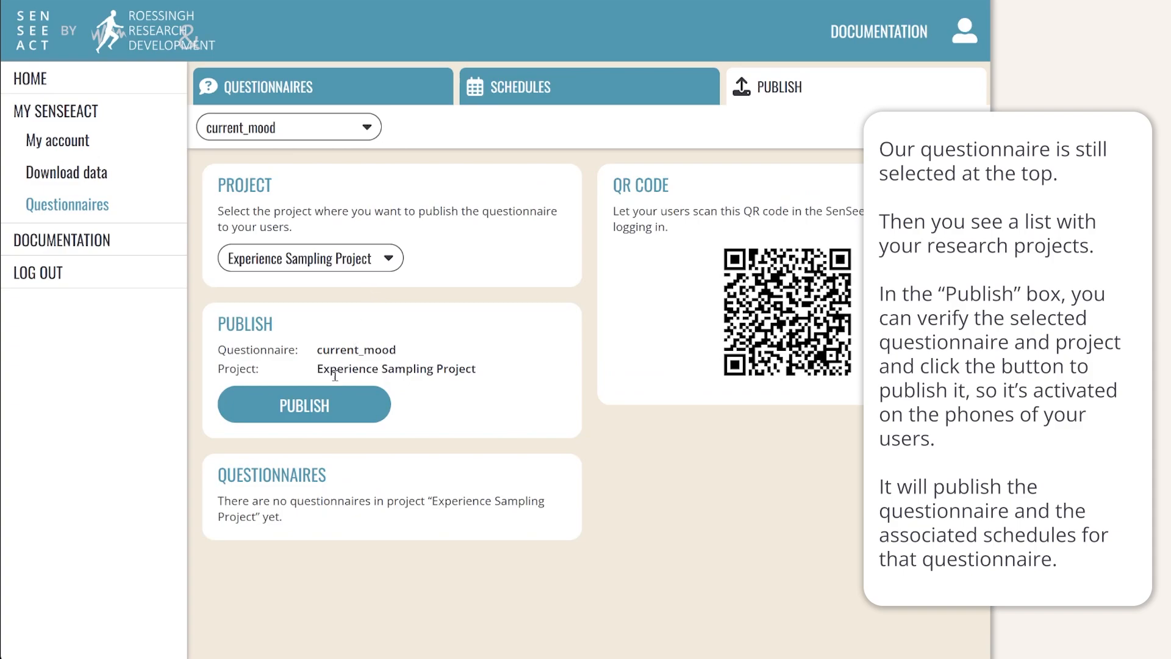
left_click(343, 410)
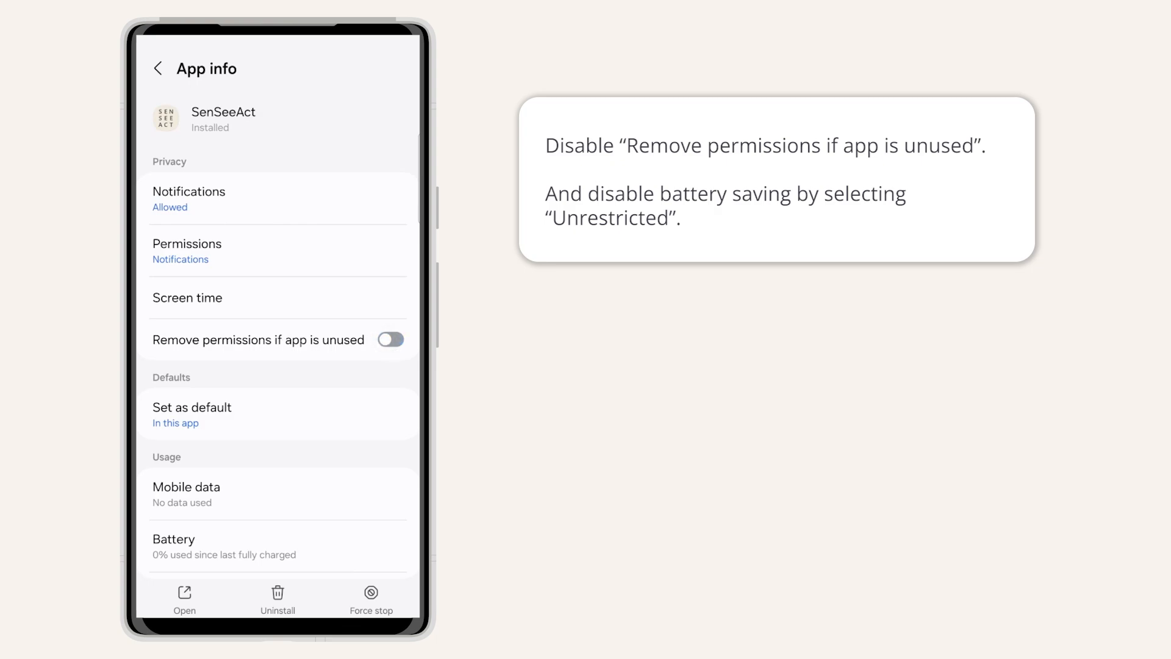
In the phone's app settings for SenSeeAct, set battery usage to Unrestricted and leave the battery settings.
scroll(278, 366, "down", 3)
left_click(289, 362)
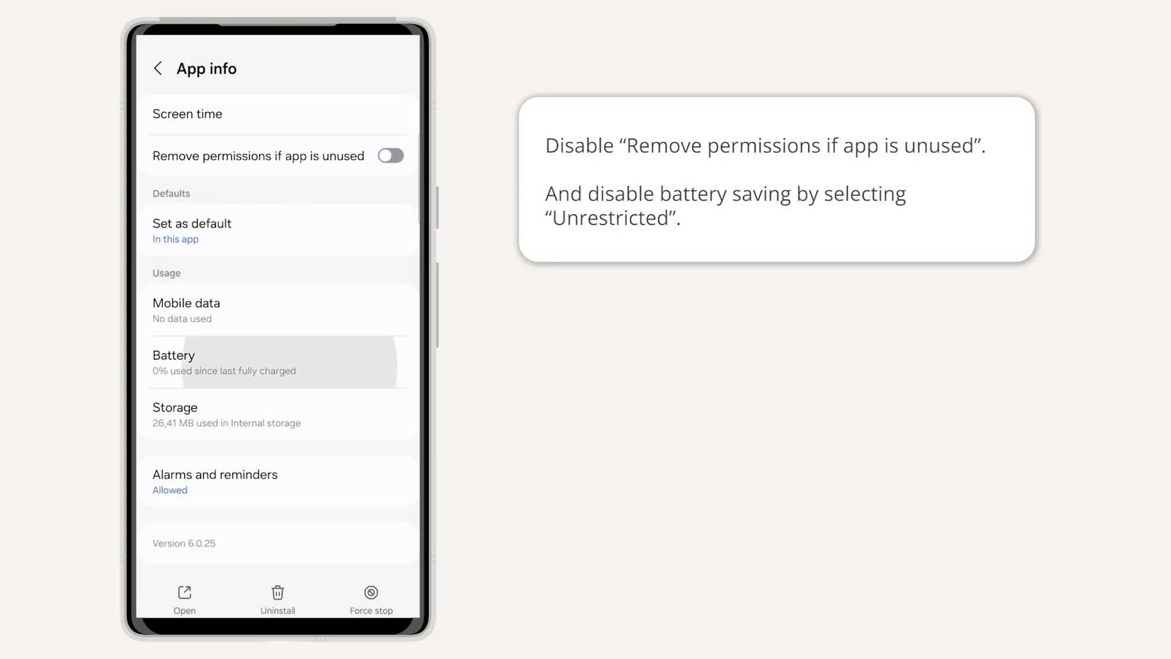
left_click(161, 190)
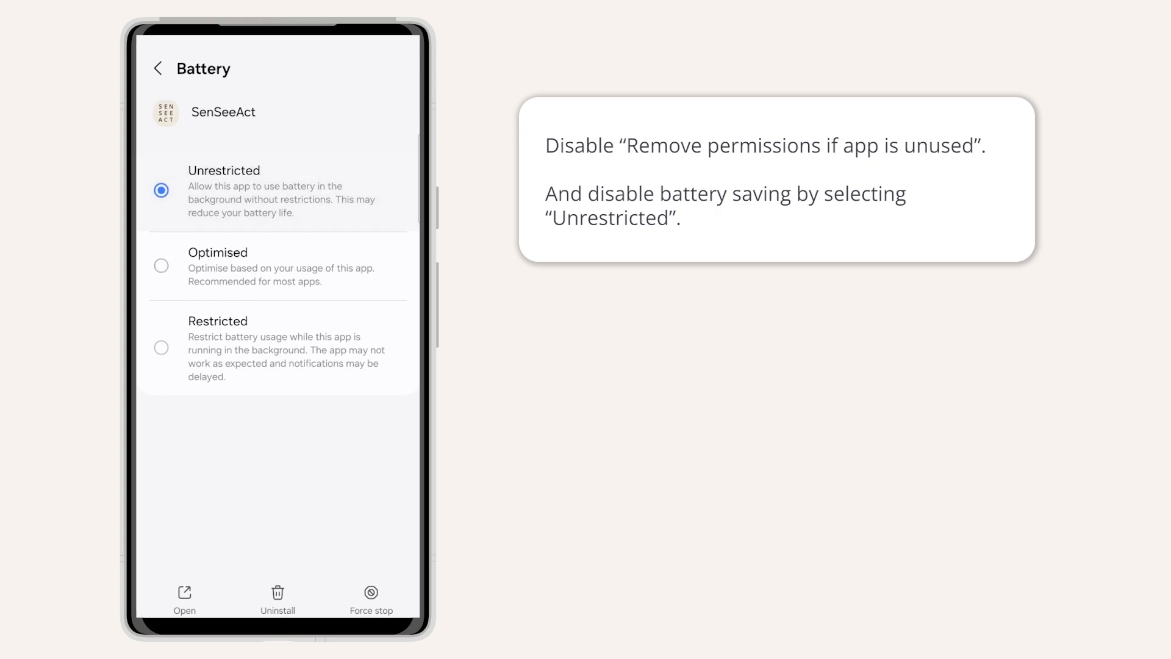
left_click(158, 69)
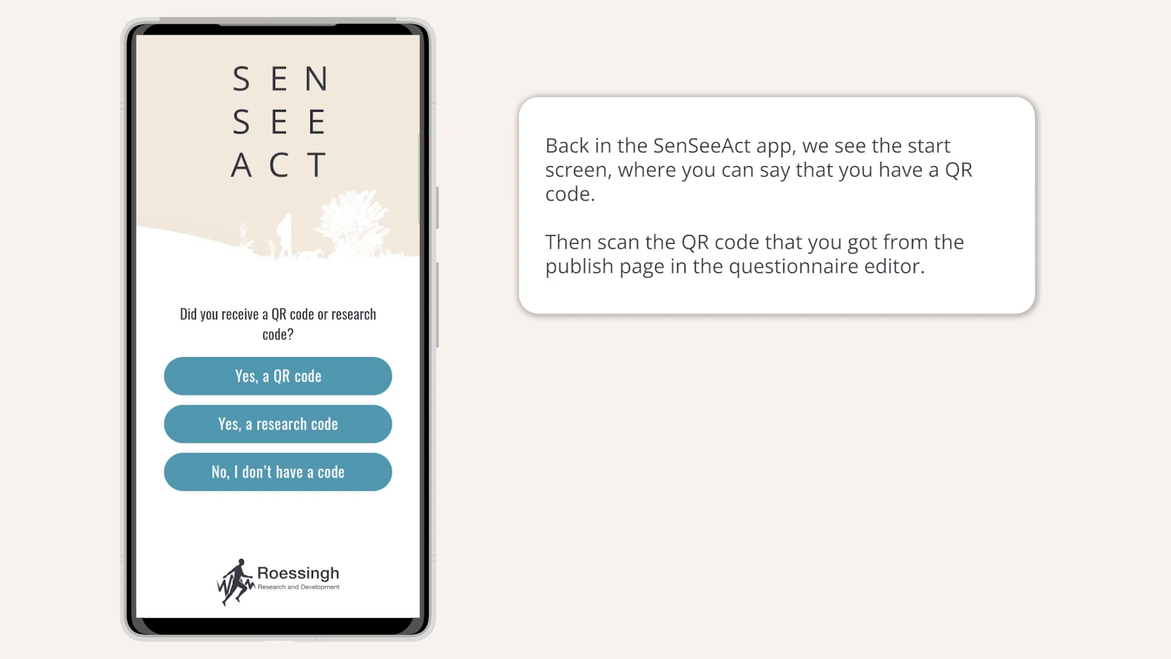
In the SenSeeAct phone app, choose to join with a QR code and log in with an existing account.
left_click(277, 376)
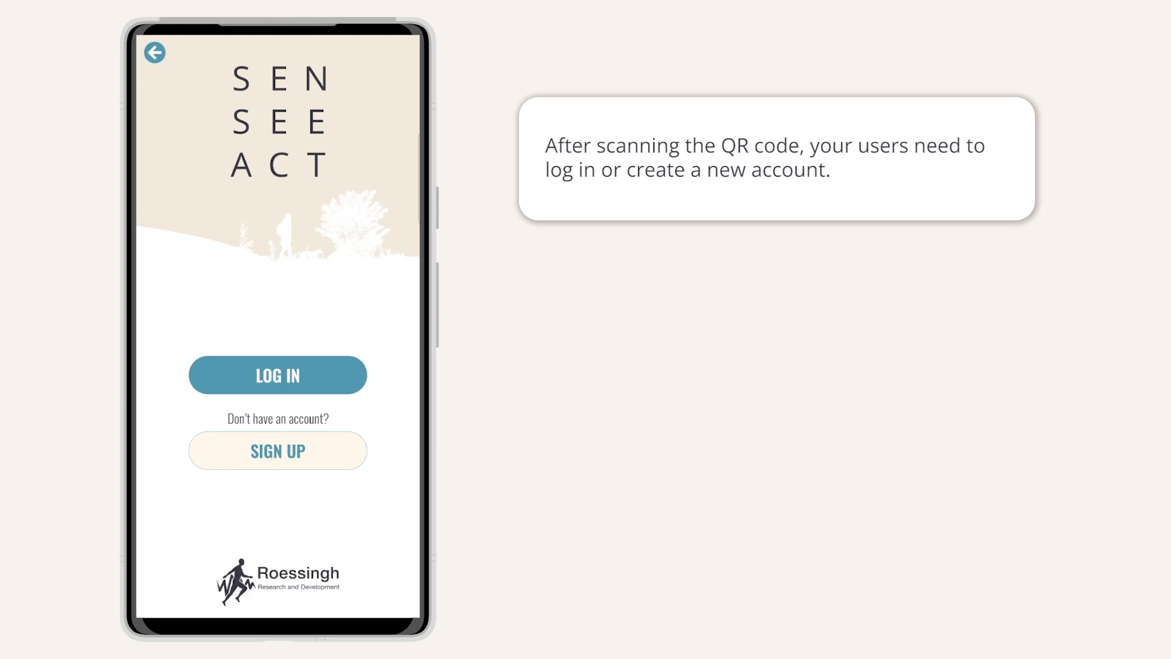
left_click(278, 375)
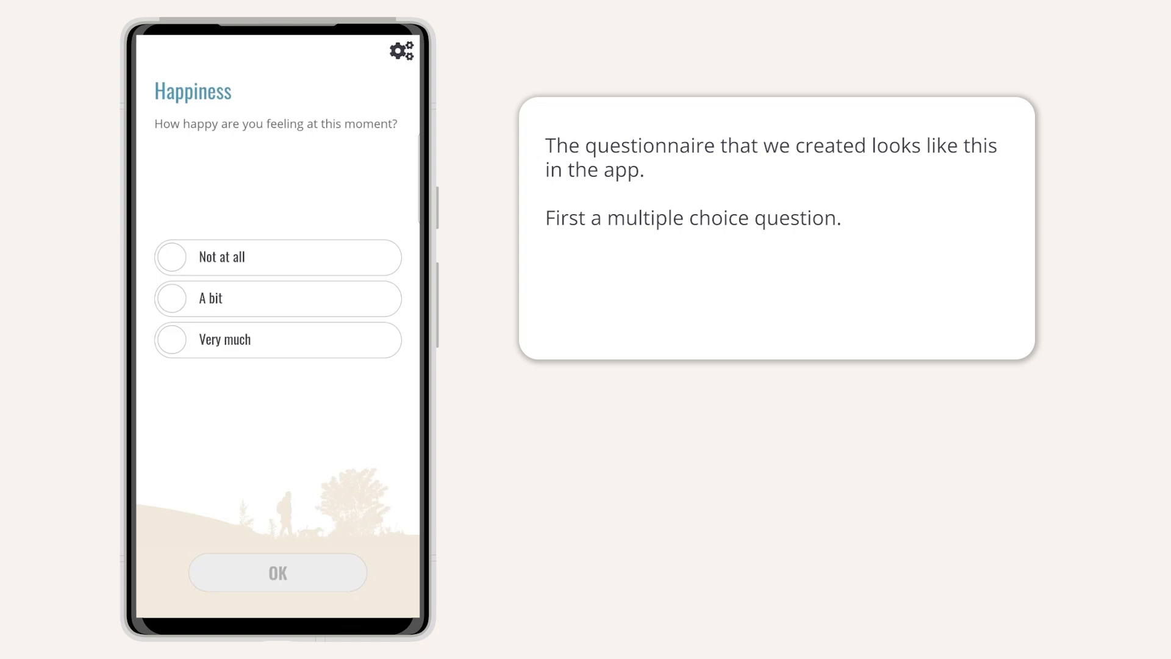
Answer the mood questionnaire with "Very much" for Happiness, 8 for Relaxation and 3 for Anxiety, and submit it.
left_click(247, 340)
left_click(297, 573)
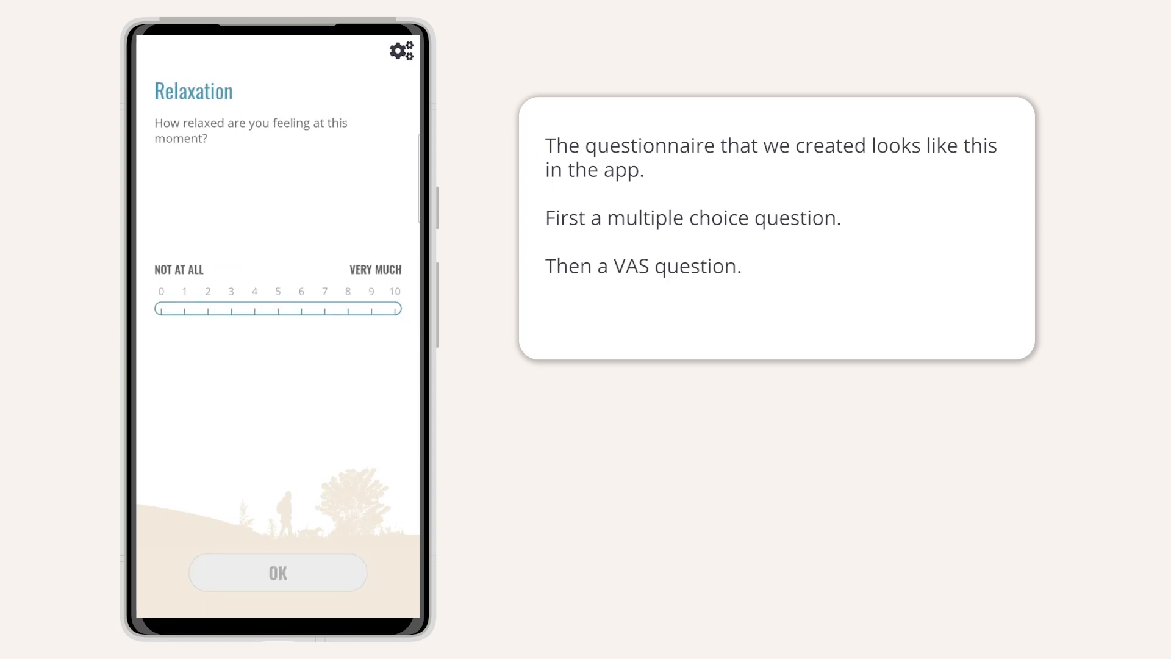
left_click_drag(324, 308, 349, 309)
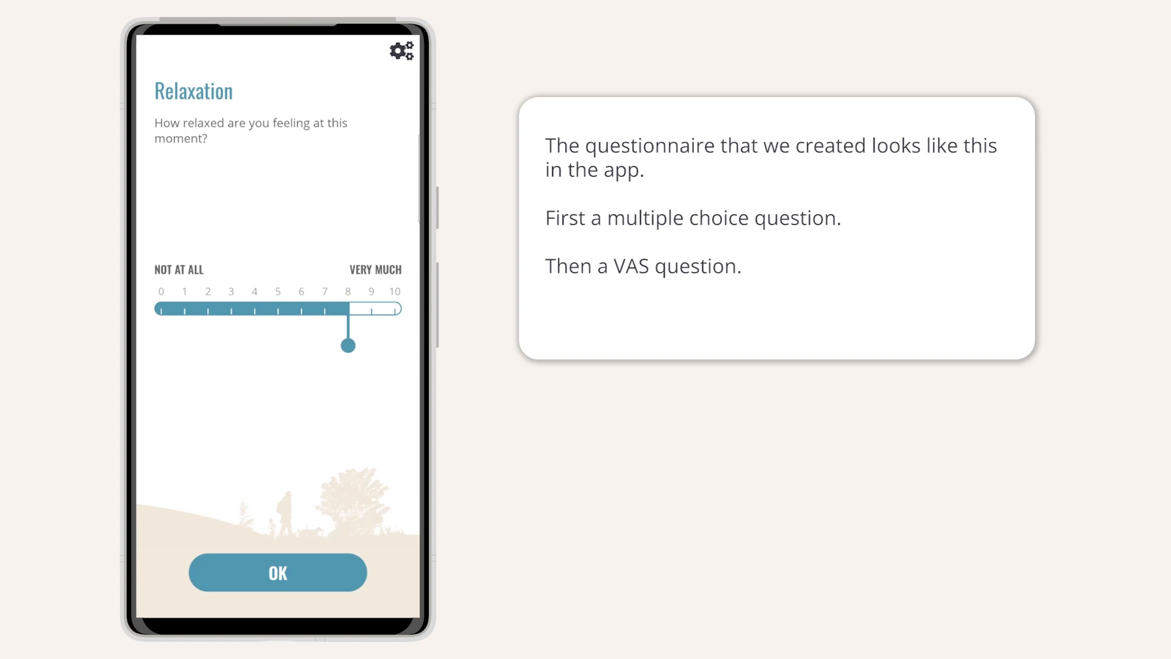
left_click(277, 573)
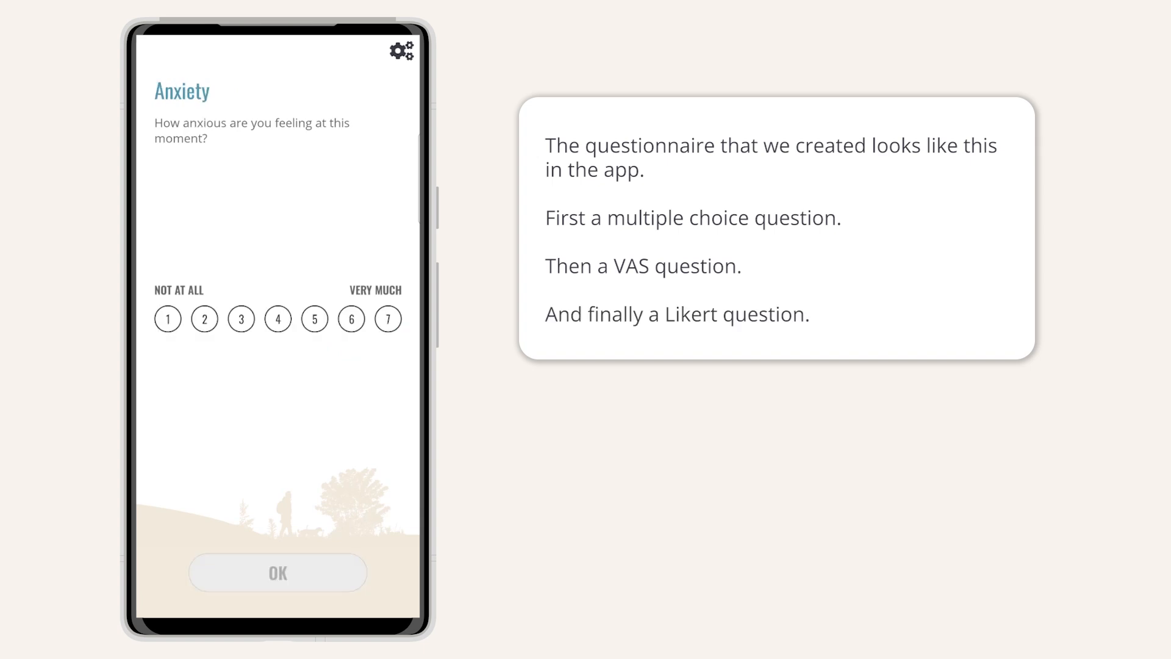
left_click(241, 319)
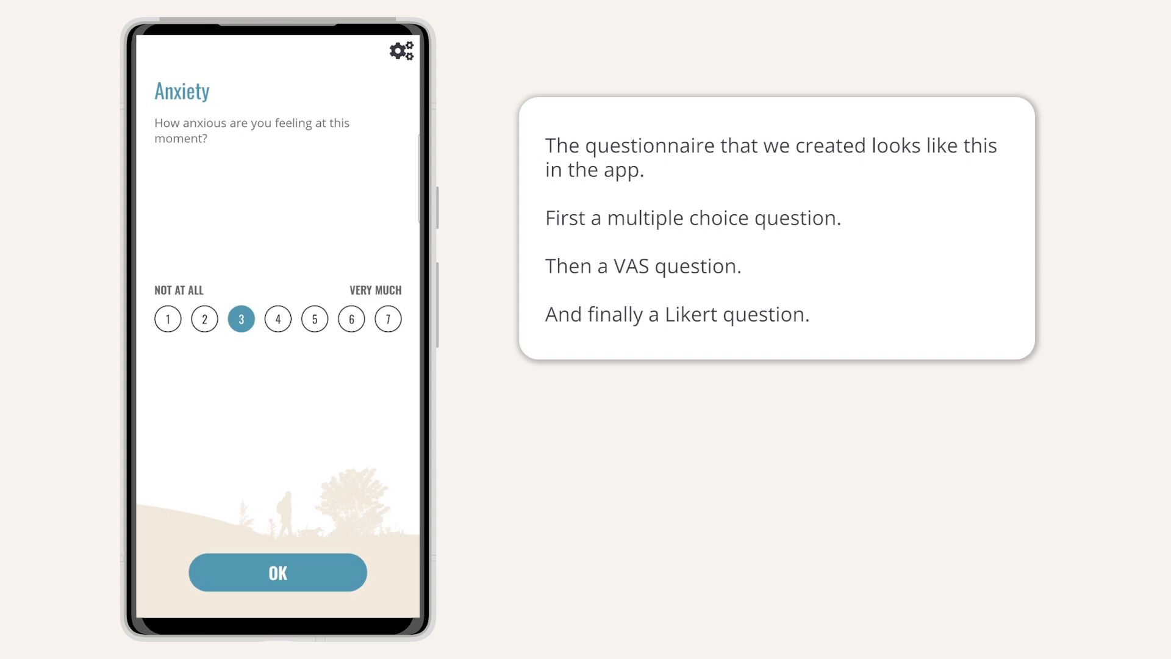
left_click(278, 572)
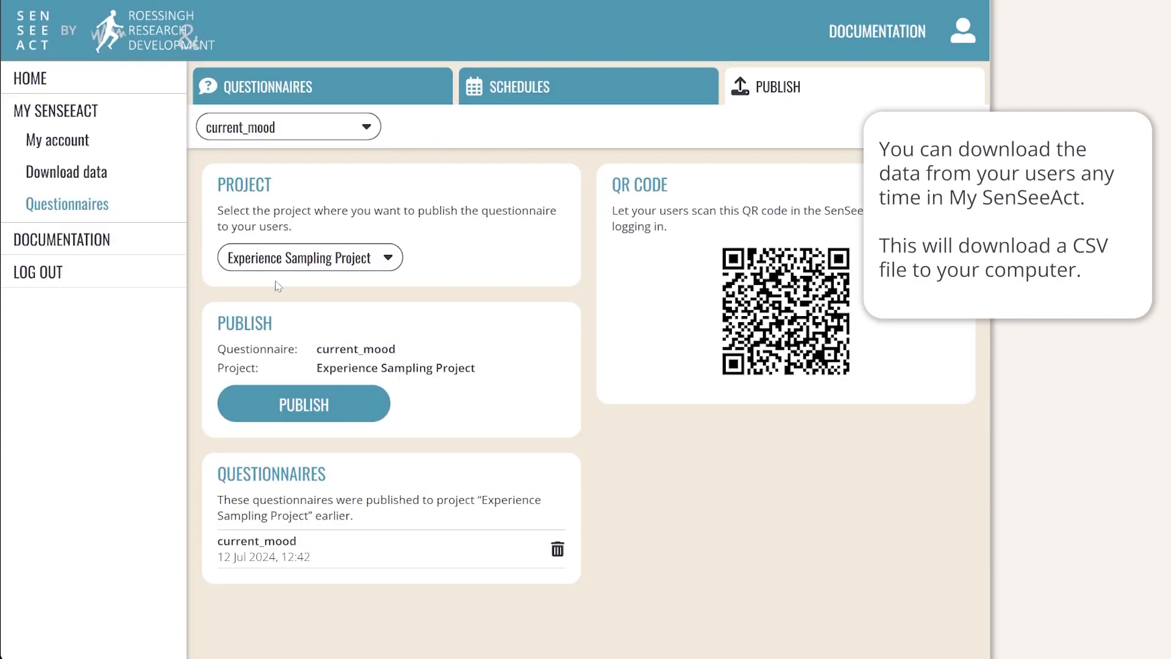
Switch to the SenSeeAct website, prepare a data download for the Experience Sampling Project and download it.
left_click(130, 184)
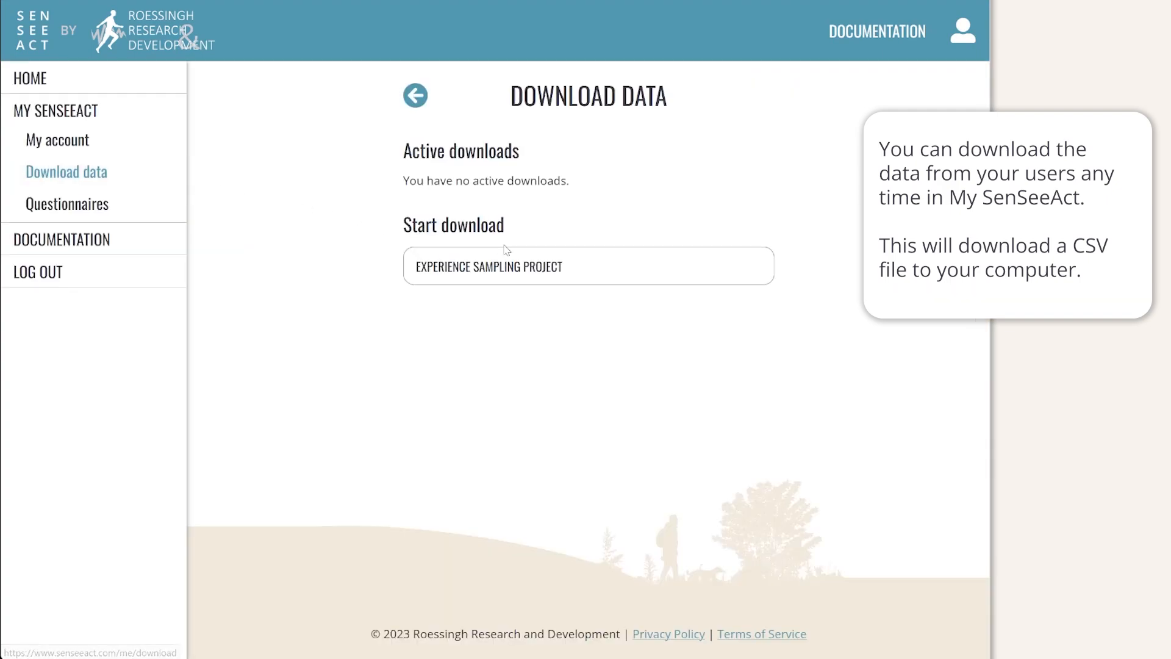
left_click(647, 277)
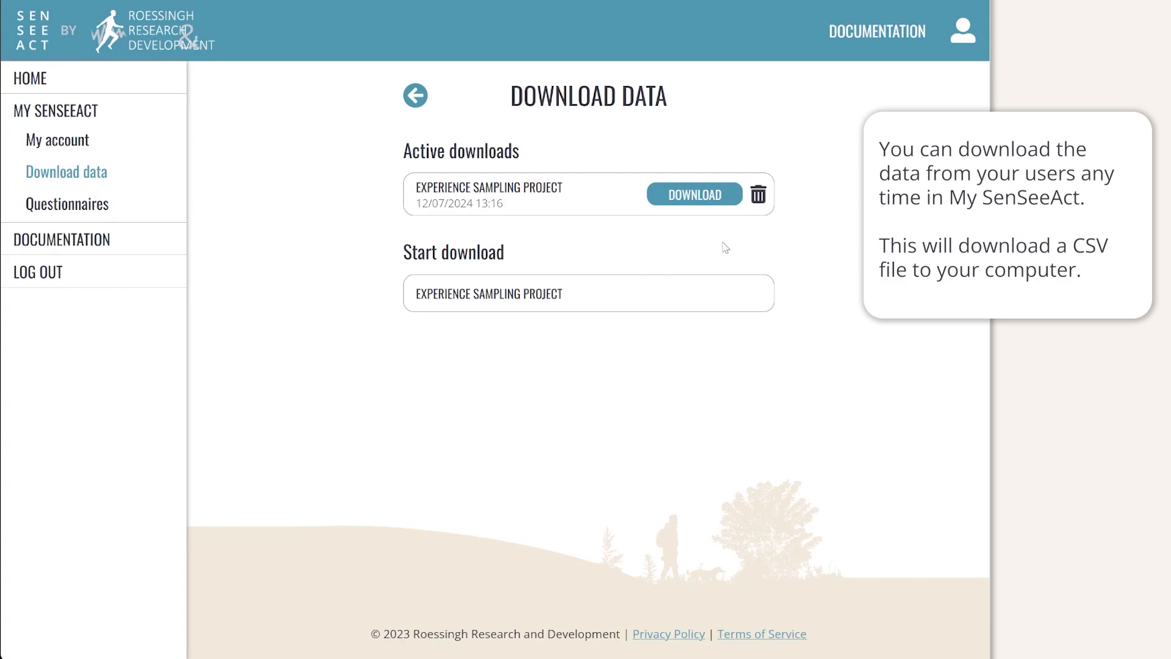
left_click(728, 197)
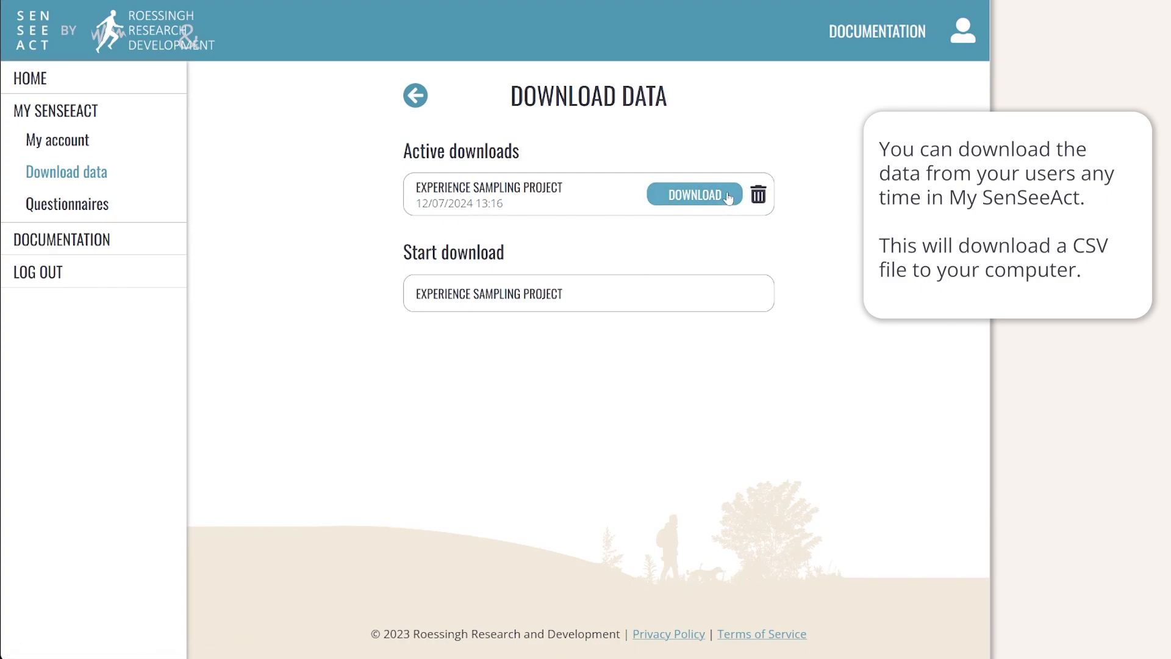